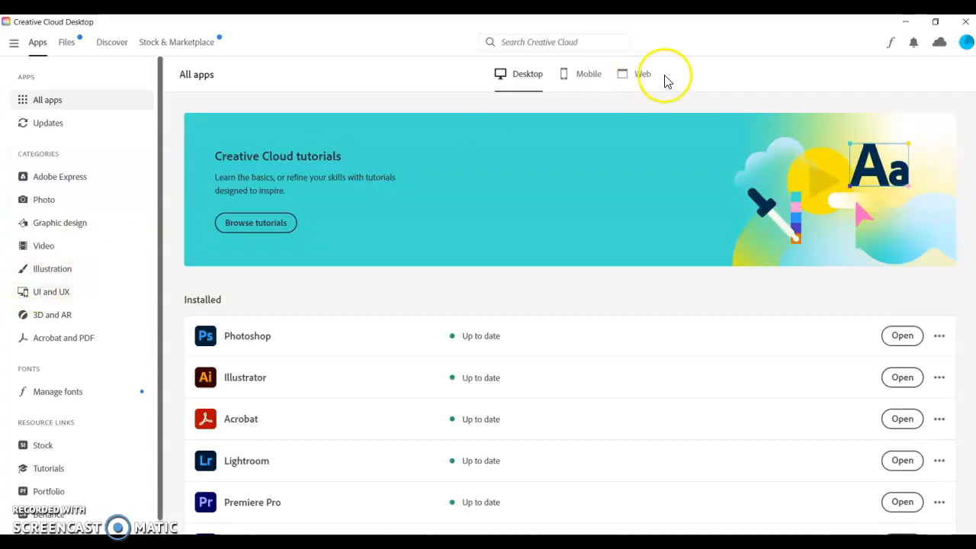
- Launch Animate from the list of installed Creative Cloud desktop apps
click(966, 43)
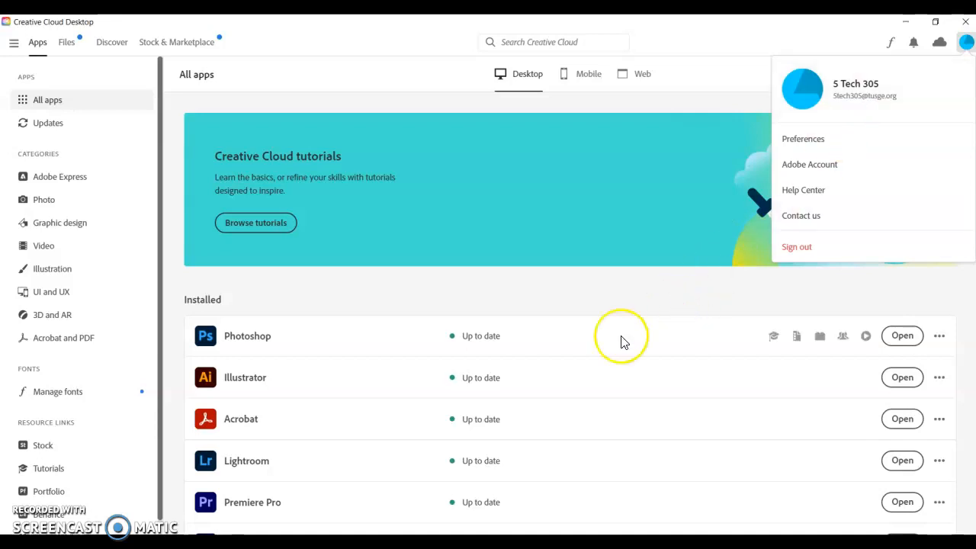
scroll(561, 370, down, 3)
scroll(561, 370, down, 2)
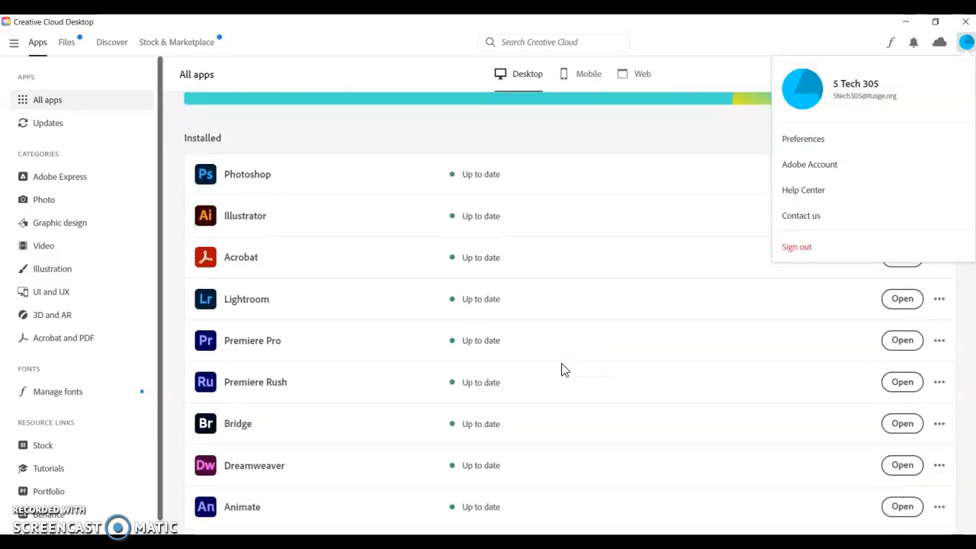
click(893, 433)
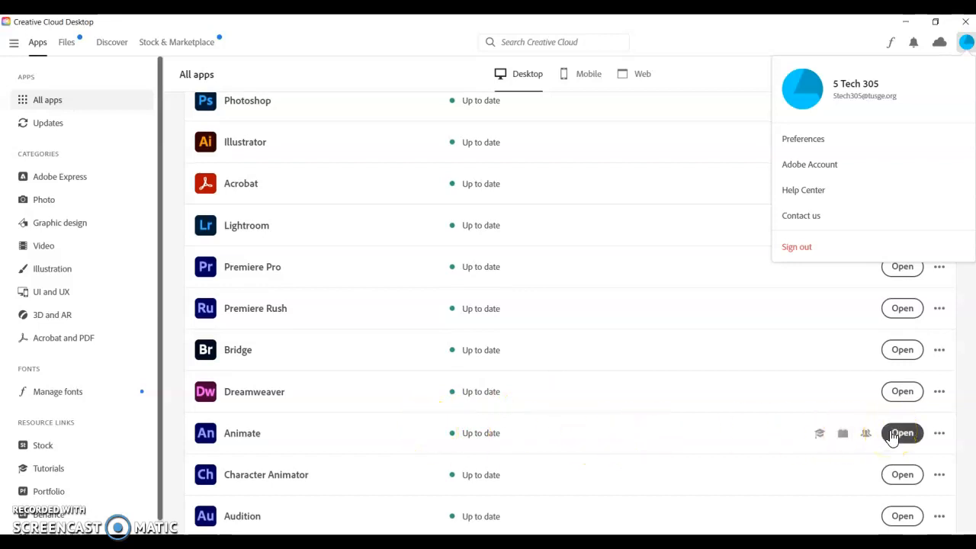
scroll(891, 435, down, 5)
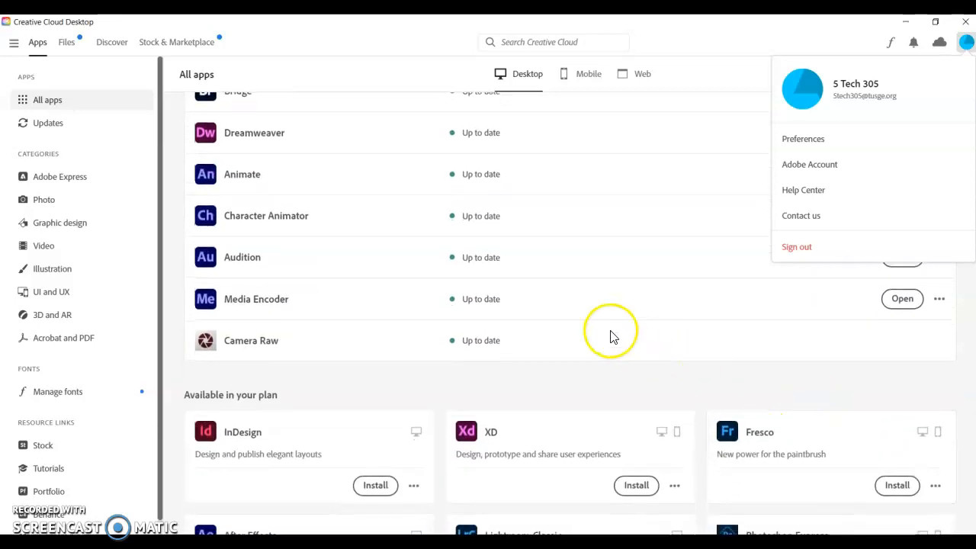
scroll(610, 333, down, 1)
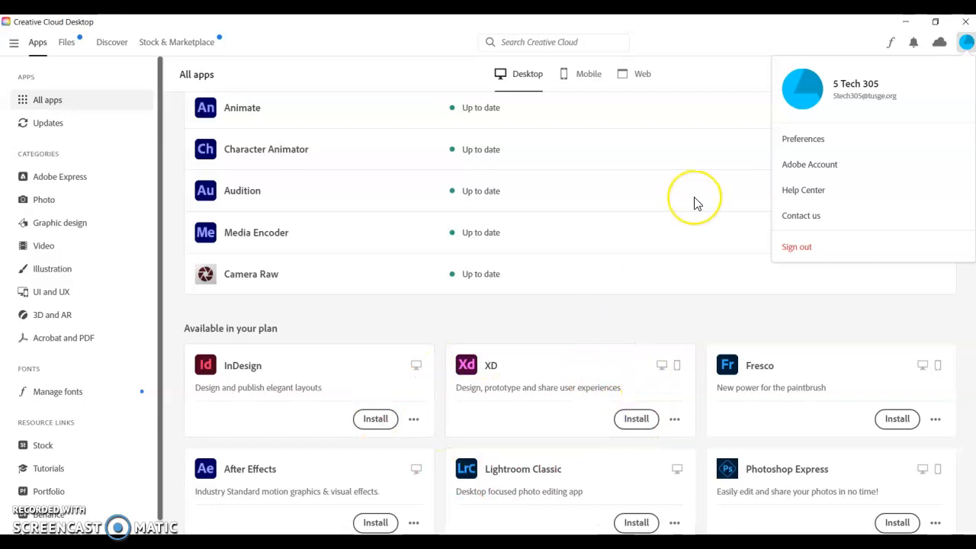
scroll(693, 203, up, 5)
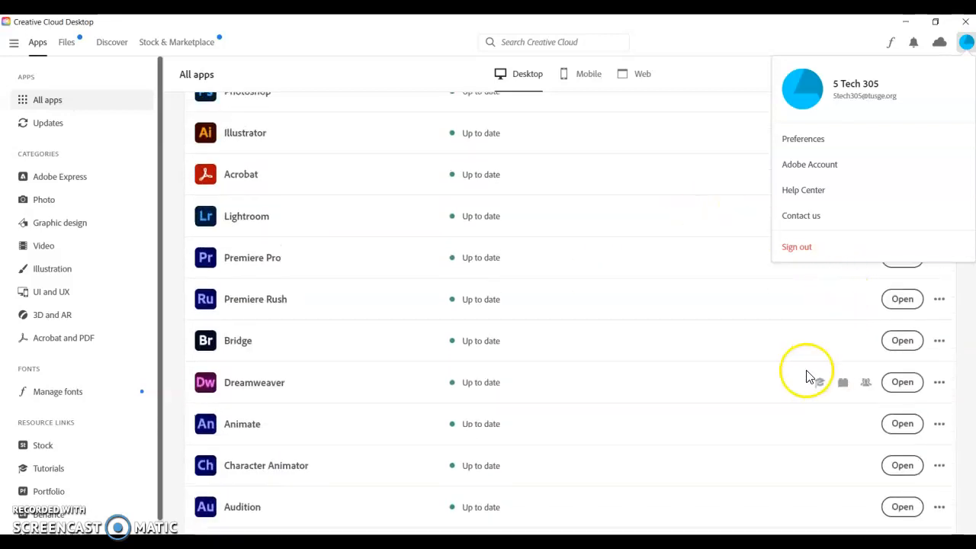
click(902, 423)
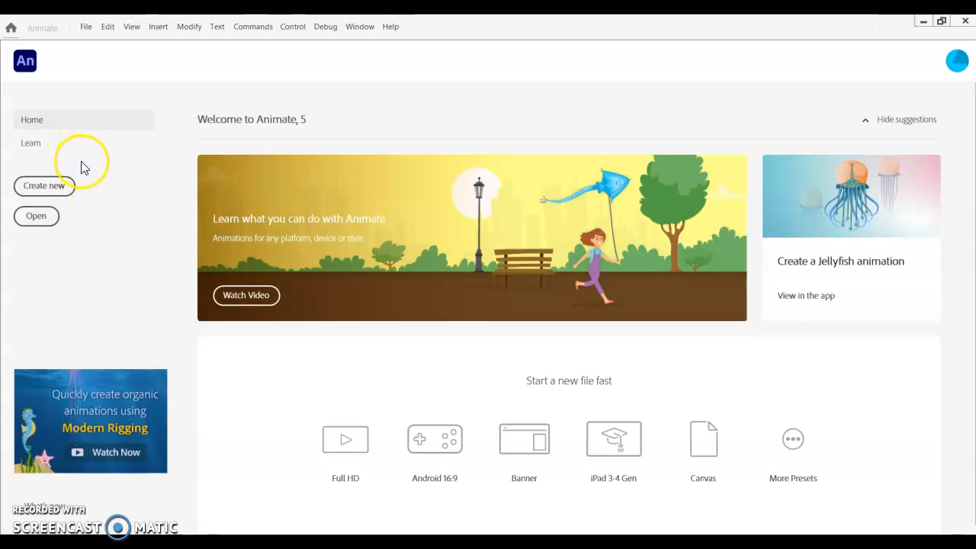
- Create a new ActionScript 3.0 document 600 pixels wide and 300 pixels high
click(54, 189)
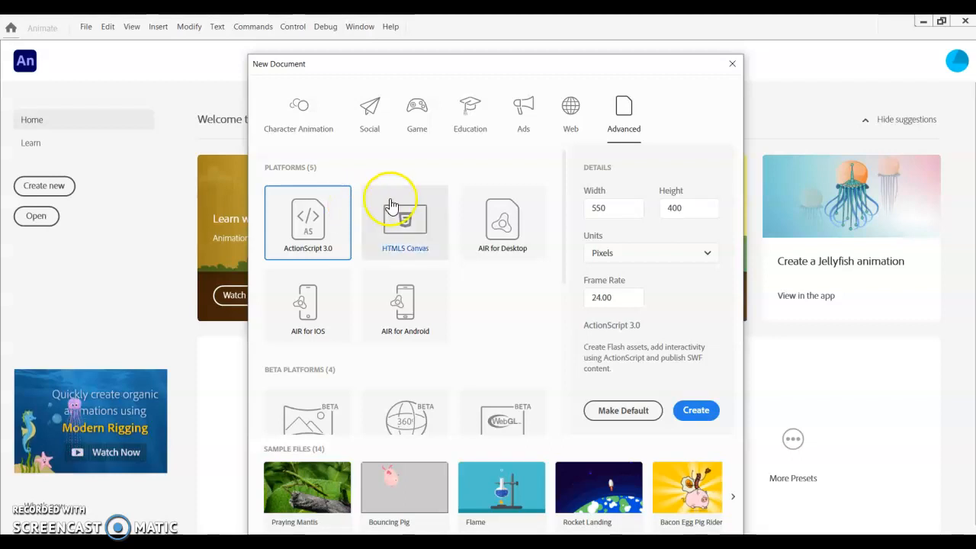
drag(621, 206, 554, 210)
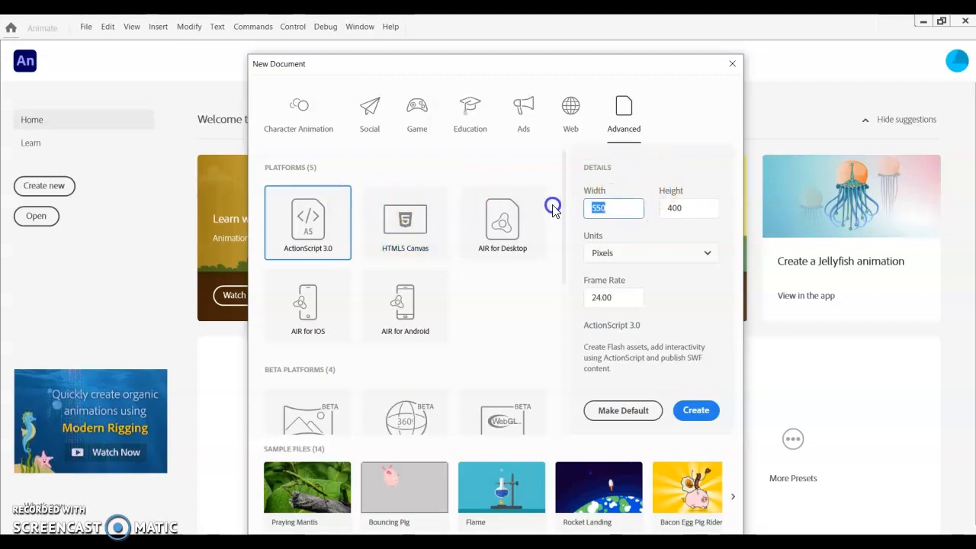
text(600)
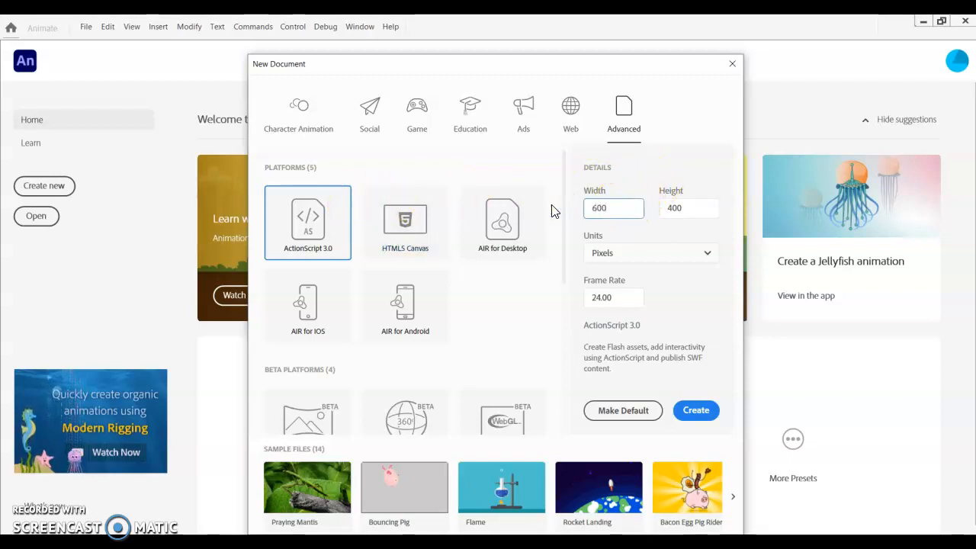
drag(682, 204, 663, 211)
text(300)
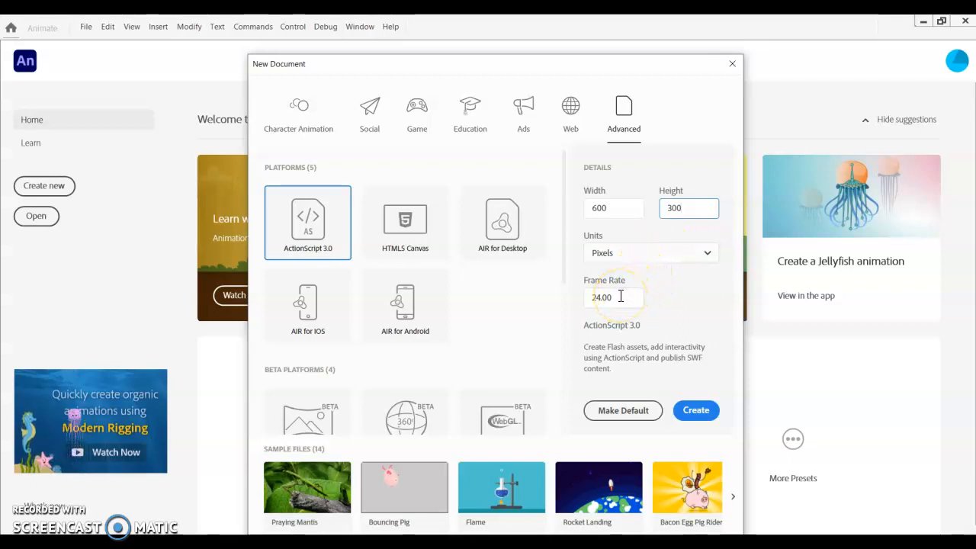
click(686, 412)
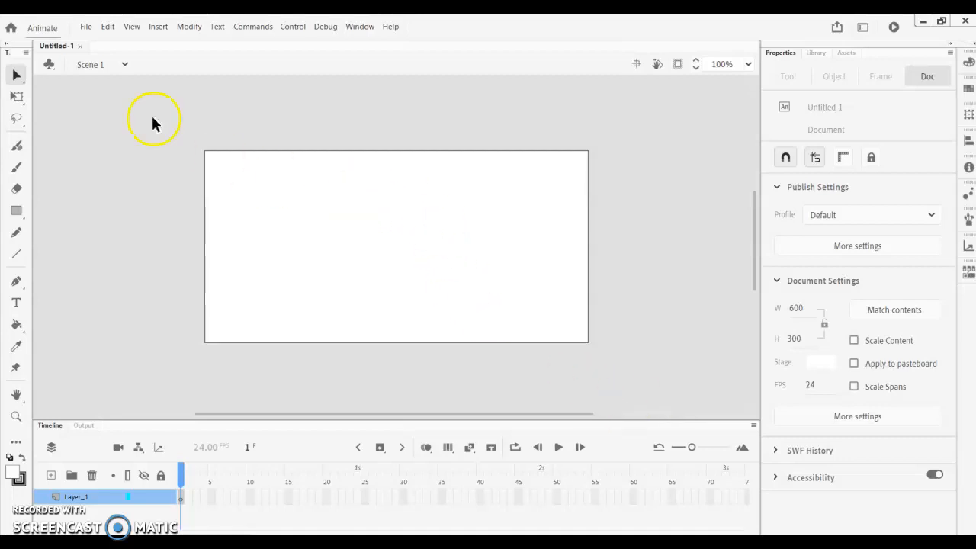
- Choose the Light UI theme in the general preferences and apply the preferences
click(112, 28)
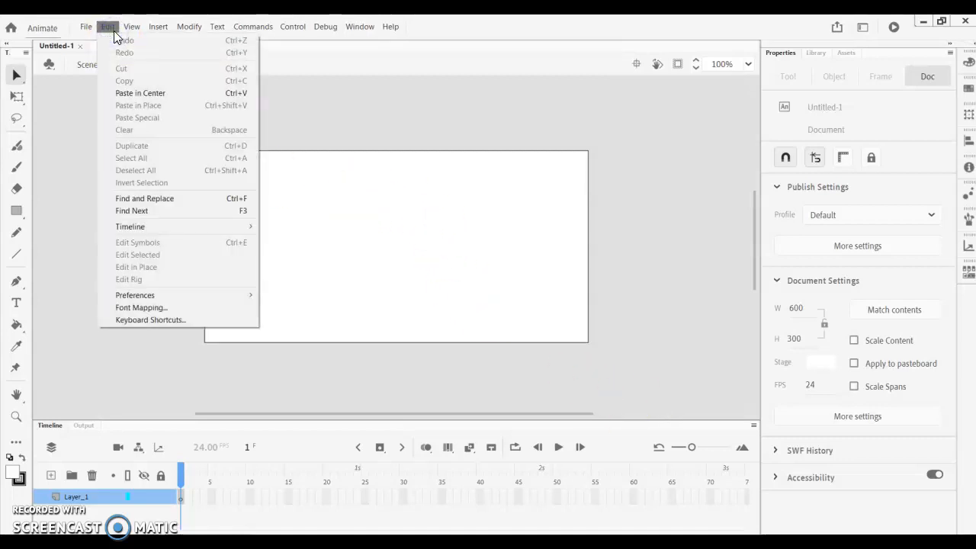
mouse_move(217, 290)
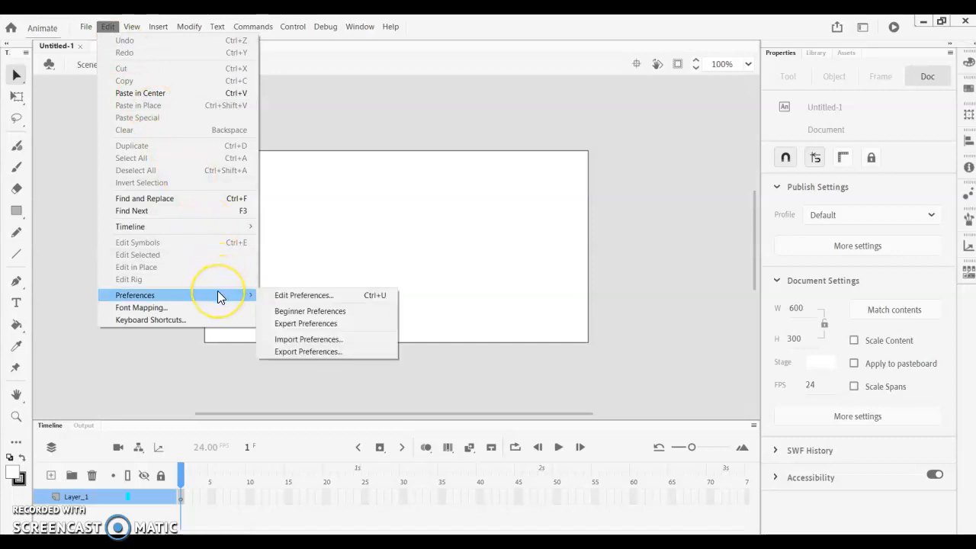
click(279, 296)
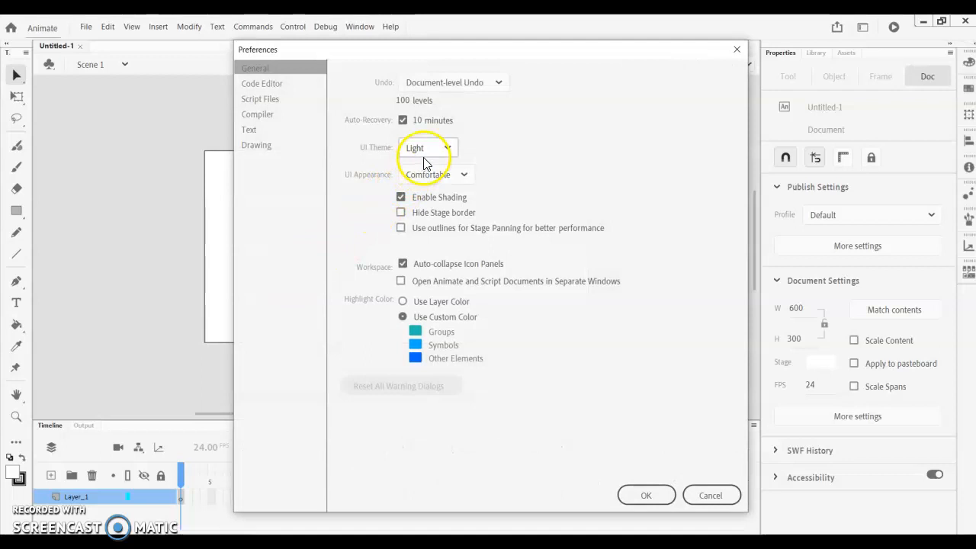
click(424, 153)
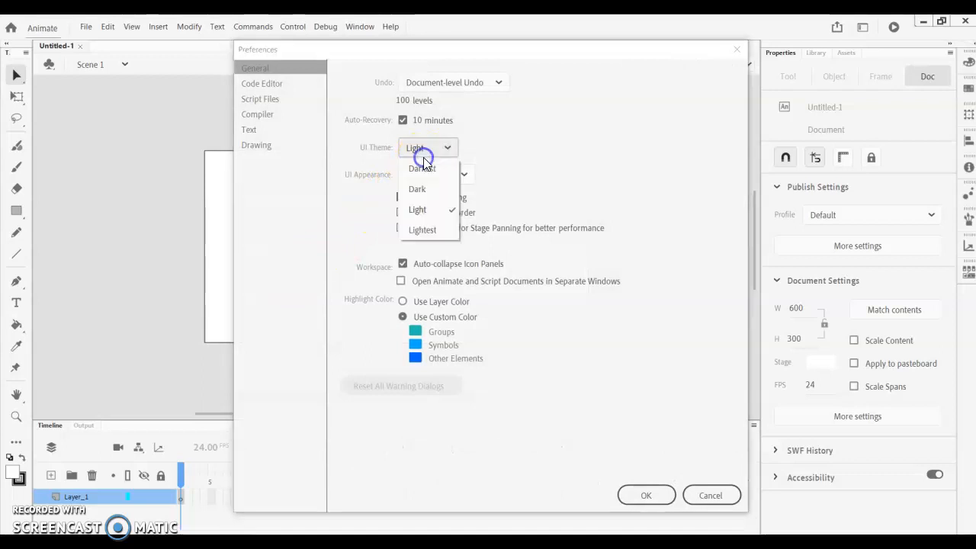
click(432, 207)
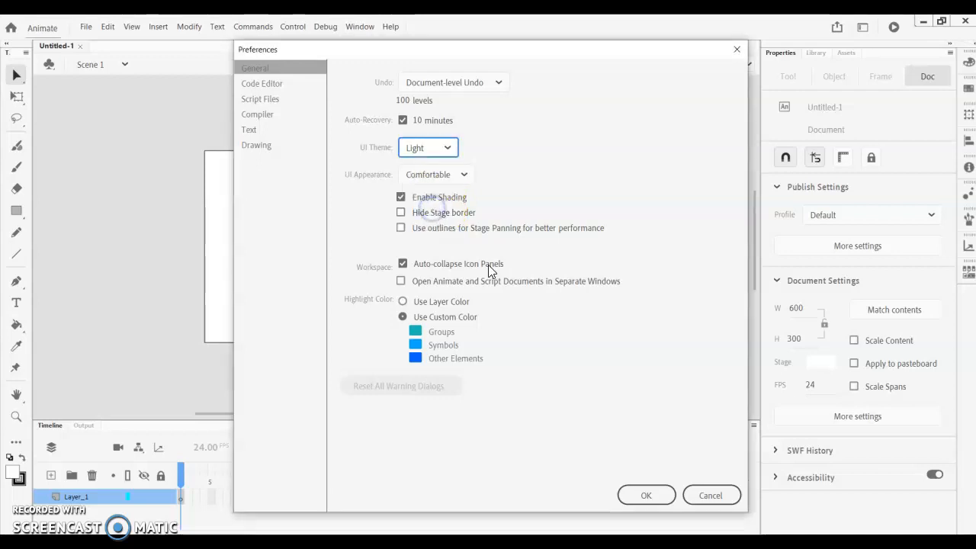
click(638, 495)
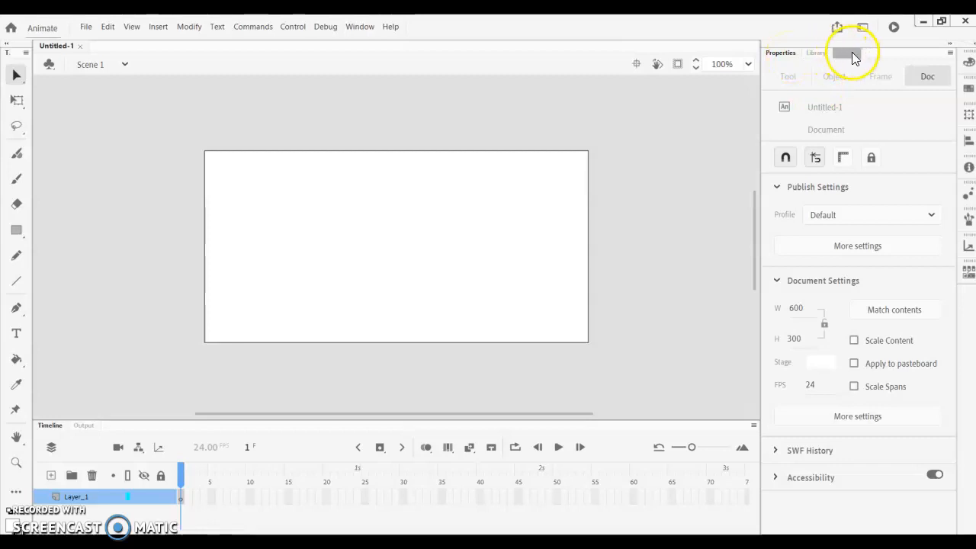
- Examine the default assets, the document library, the document properties and the first layer on the timeline
click(851, 52)
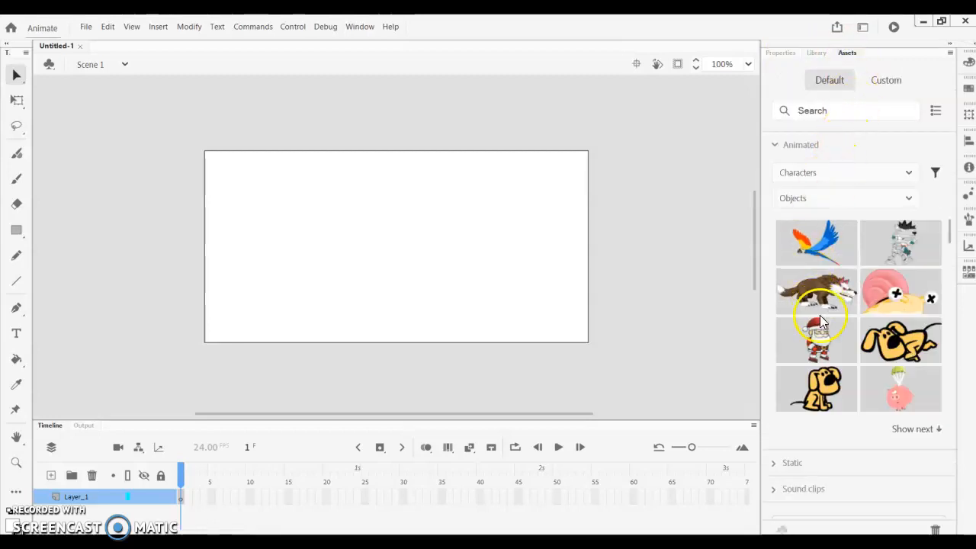
click(819, 54)
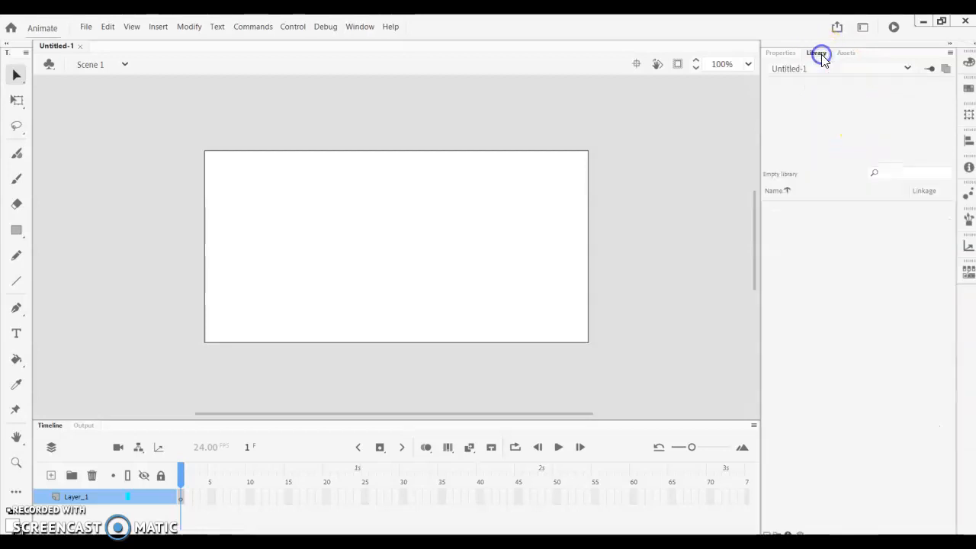
click(790, 57)
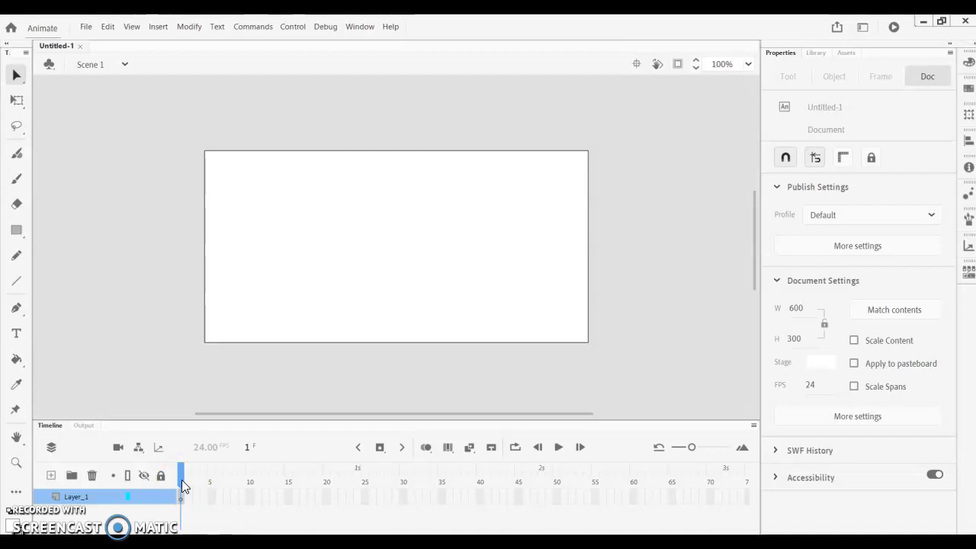
mouse_move(183, 486)
mouse_down()
mouse_move(239, 481)
mouse_move(180, 480)
mouse_up()
click(72, 497)
- Review the document settings for units, stage size and frame rate, and accept them
click(191, 27)
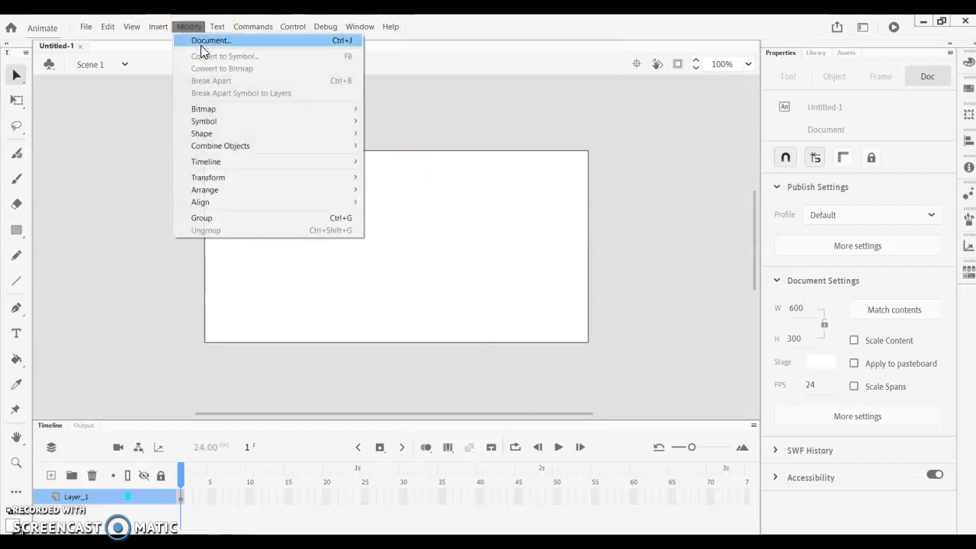
click(202, 51)
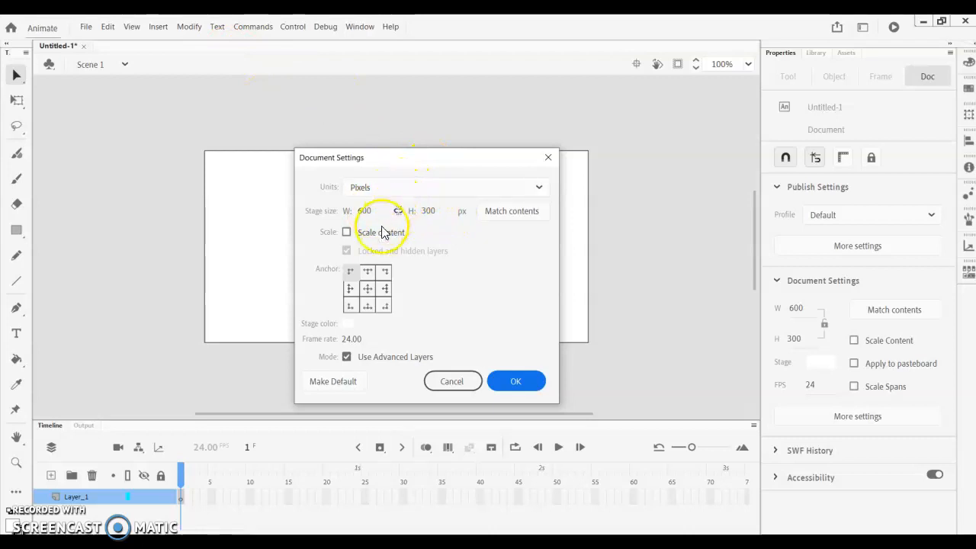
click(507, 383)
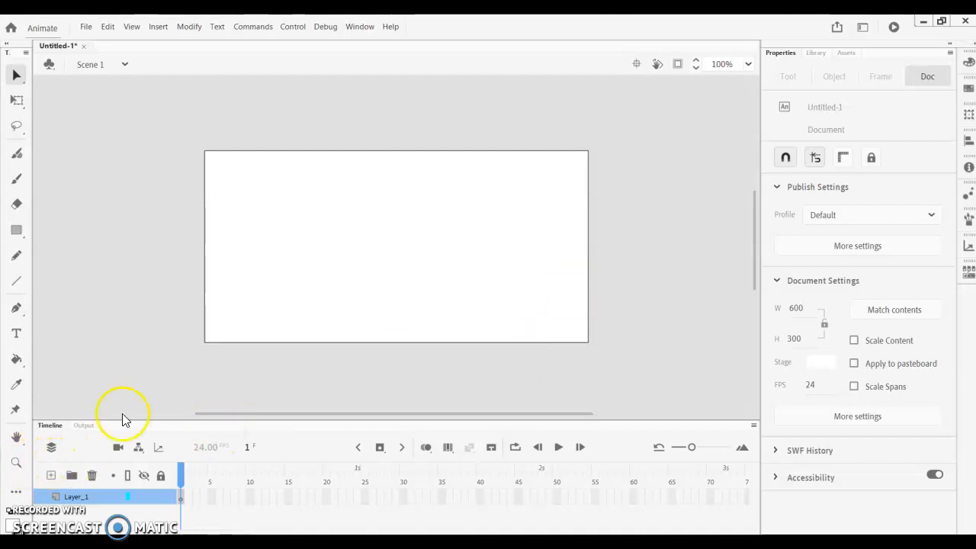
mouse_move(755, 212)
mouse_down()
mouse_move(751, 166)
mouse_move(763, 237)
mouse_move(761, 217)
mouse_up()
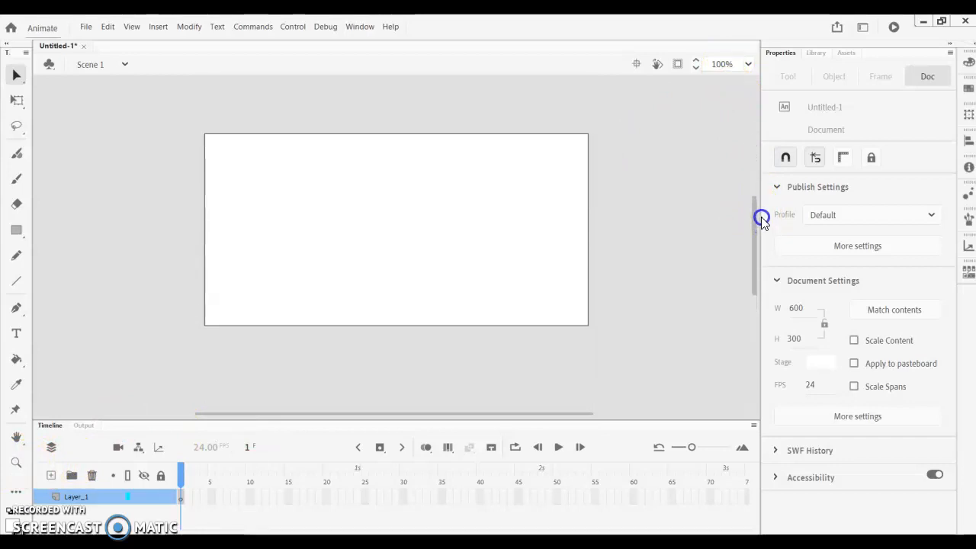
mouse_move(496, 413)
mouse_down()
mouse_move(556, 412)
mouse_move(506, 413)
mouse_up()
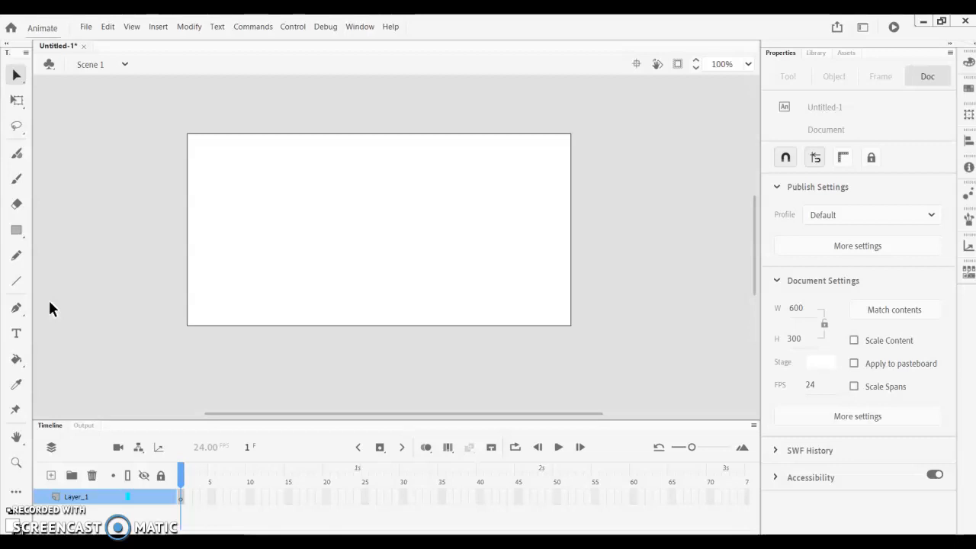
click(54, 254)
- Customize the toolbar by moving the Pencil tool above the Rectangle tool, and close the toolbar customization
click(18, 494)
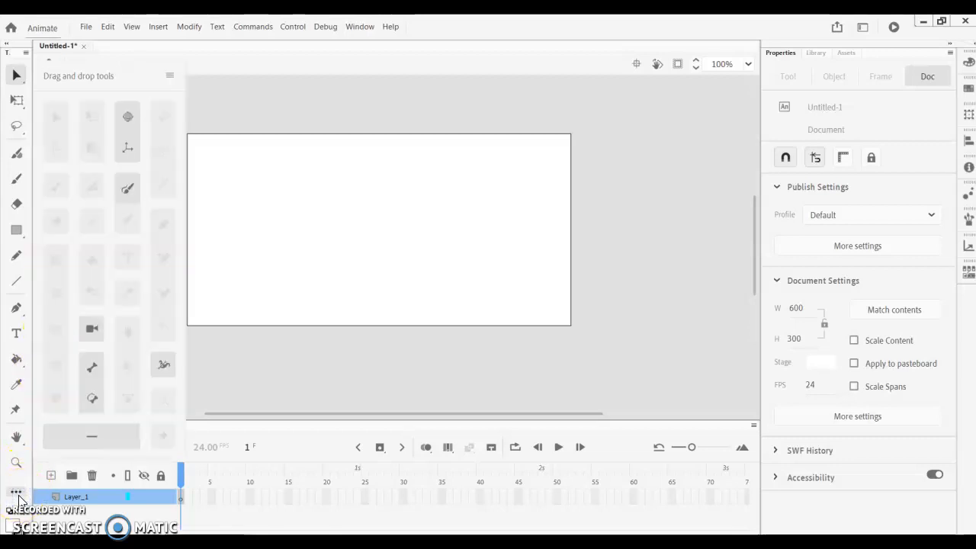
click(19, 495)
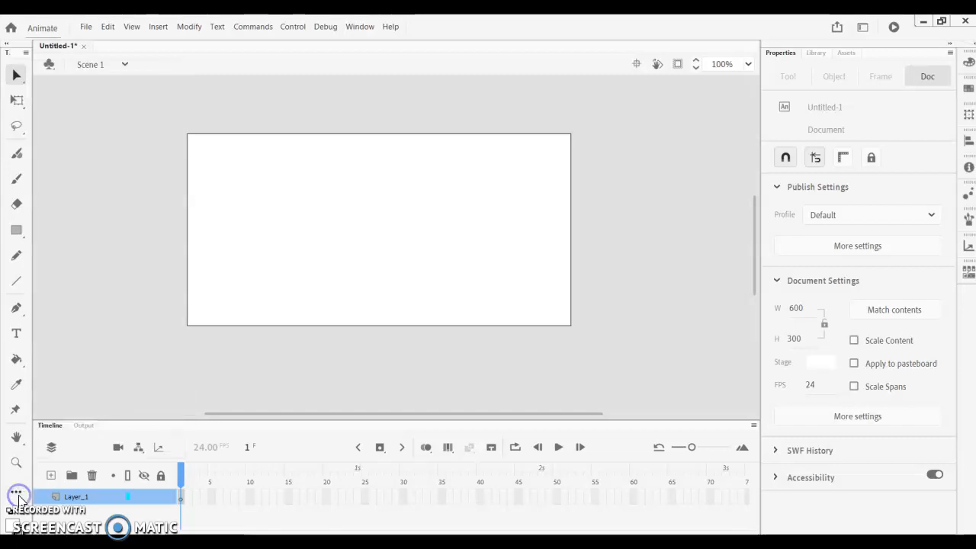
click(18, 496)
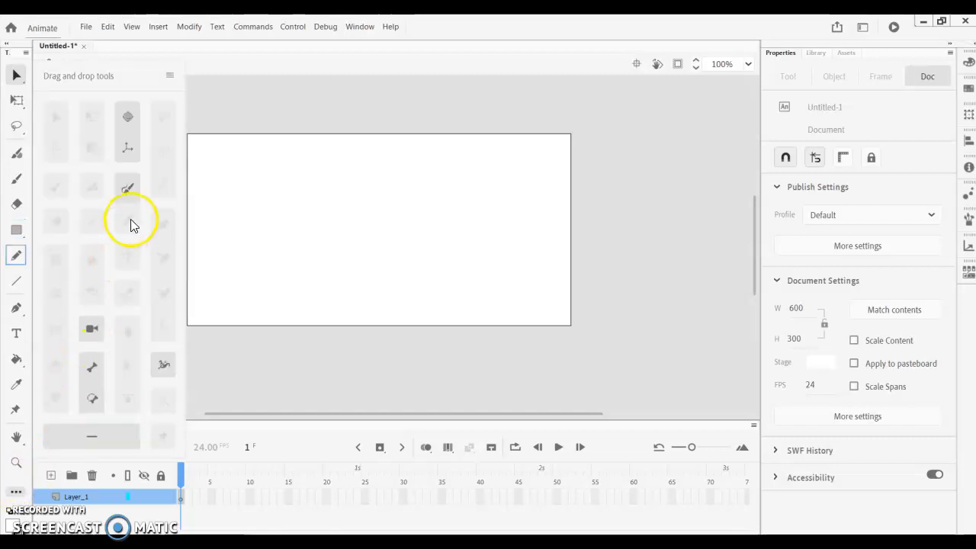
click(17, 256)
mouse_move(97, 234)
mouse_down()
mouse_move(126, 221)
mouse_move(11, 244)
mouse_move(16, 148)
mouse_move(9, 267)
mouse_move(11, 248)
mouse_up()
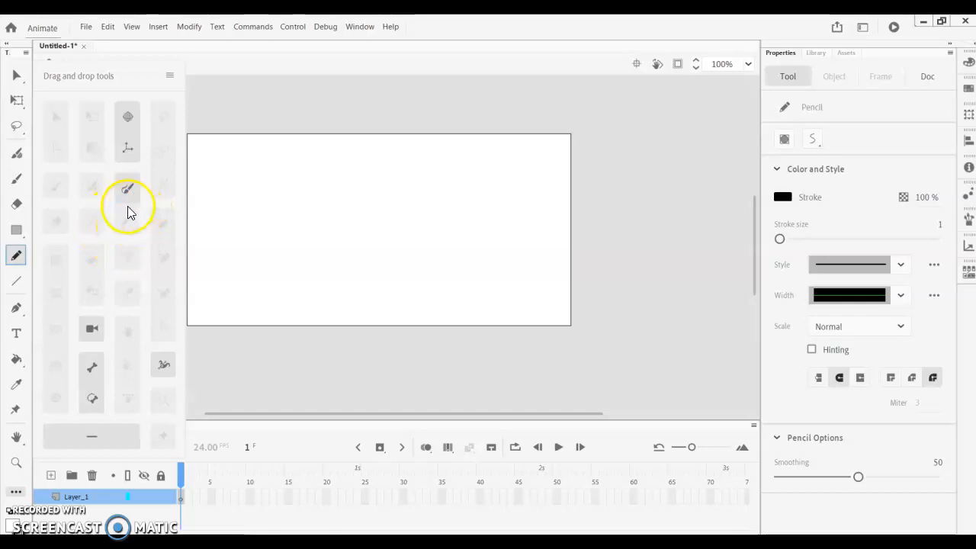
drag(12, 259, 21, 223)
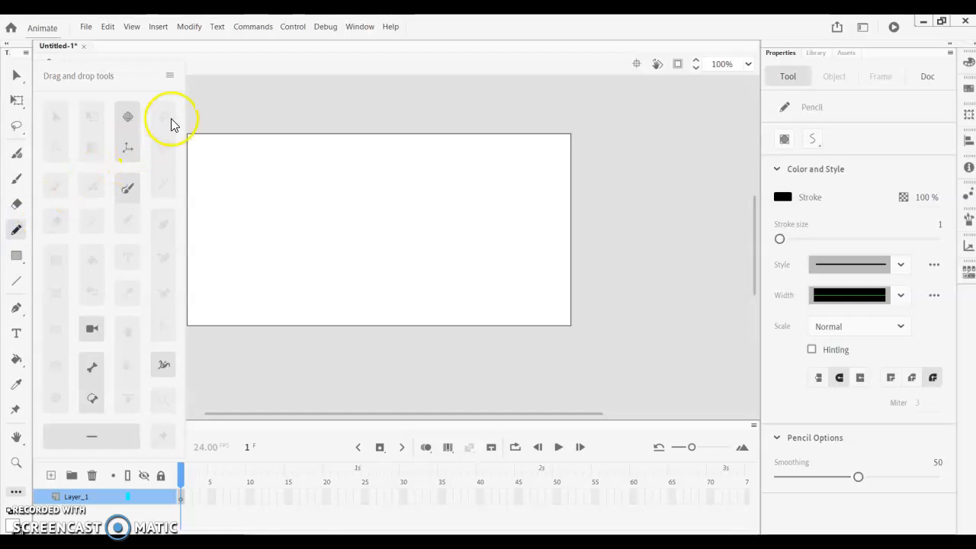
click(211, 72)
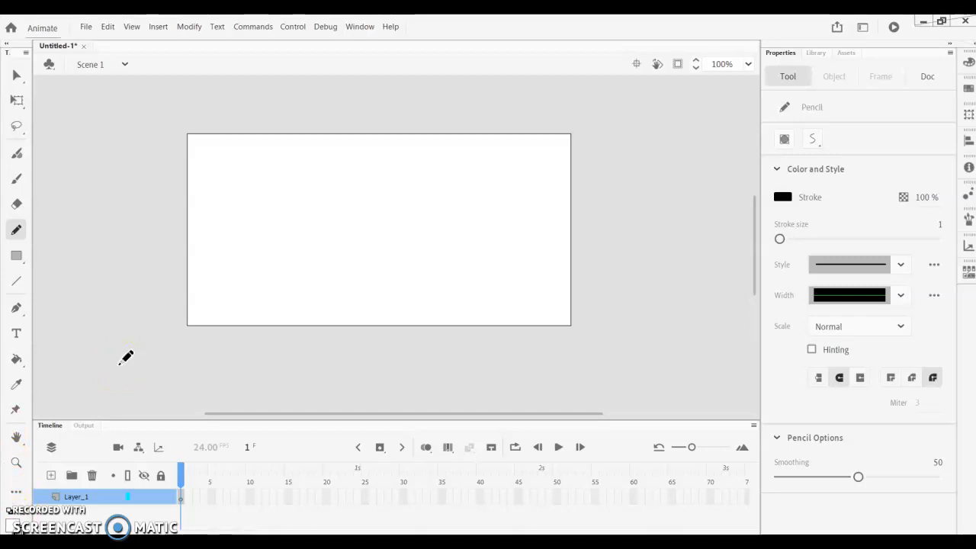
- Set the Pencil tool to Straighten mode and draw a small rectangle near the stage's upper-left corner
click(812, 140)
click(837, 157)
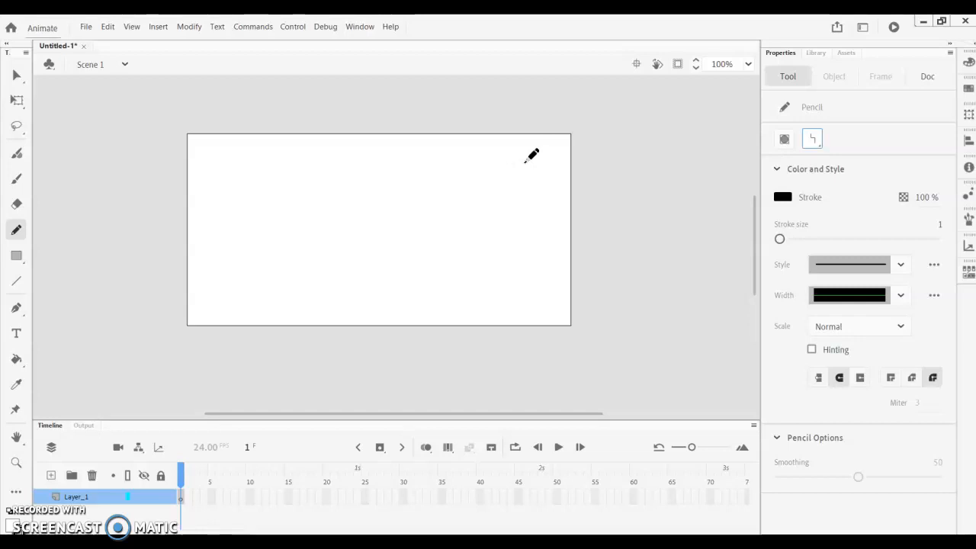
mouse_move(213, 177)
mouse_down()
mouse_move(276, 173)
mouse_move(282, 209)
mouse_move(218, 217)
mouse_move(212, 191)
mouse_move(236, 167)
mouse_up()
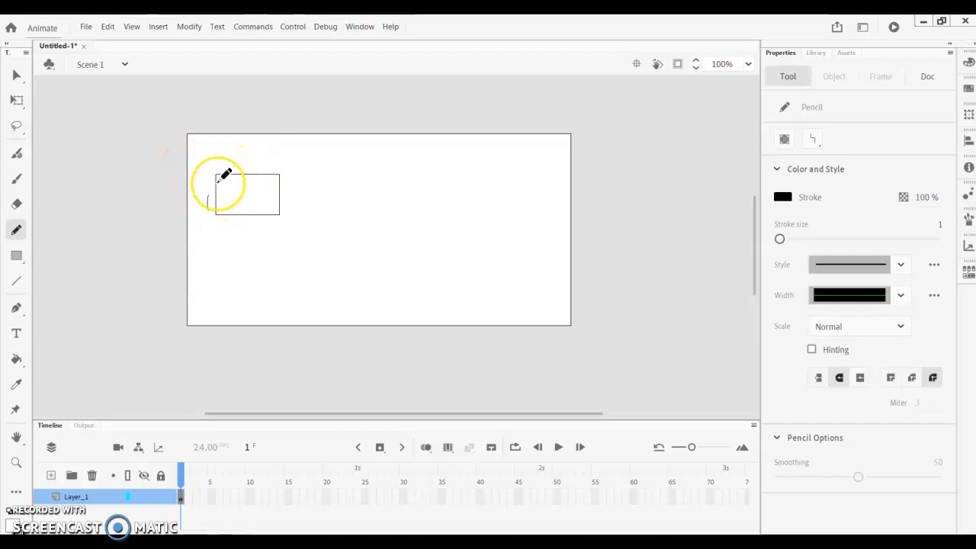
- Undo the small rectangle, and pencil a circle, a near-square, a wide rectangle and an oval in a row across the stage
scroll(218, 183, left, 5)
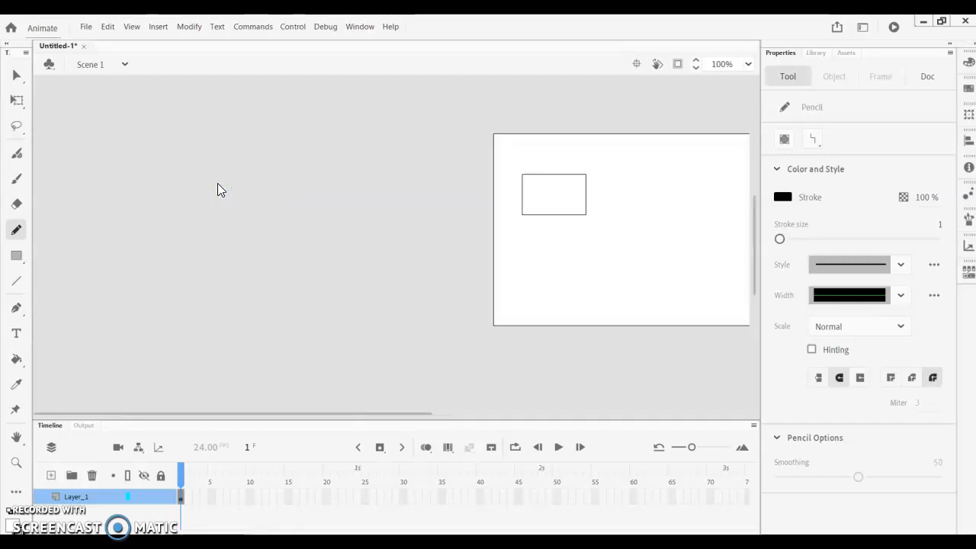
key(ctrl+z)
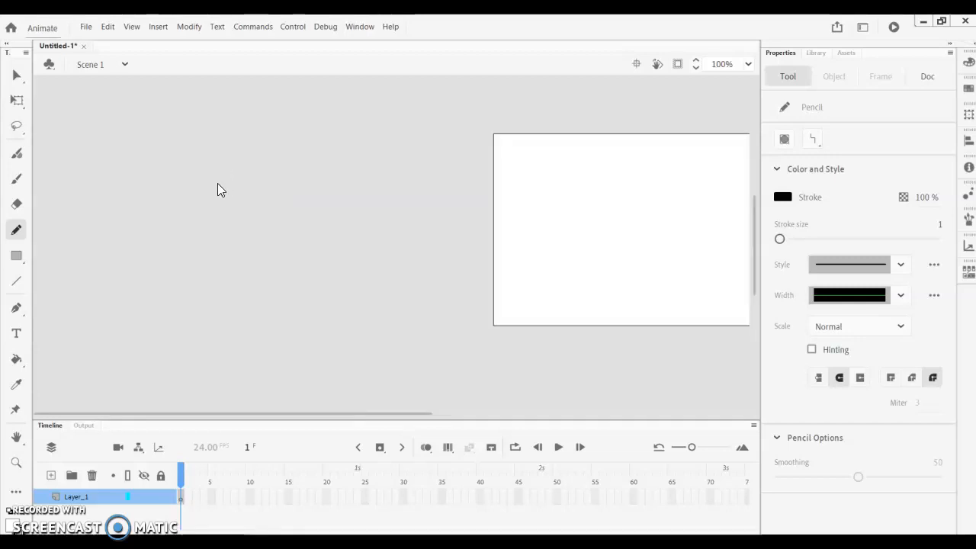
drag(405, 413, 522, 404)
mouse_move(351, 182)
mouse_down()
mouse_move(350, 223)
mouse_move(393, 205)
mouse_move(350, 189)
mouse_up()
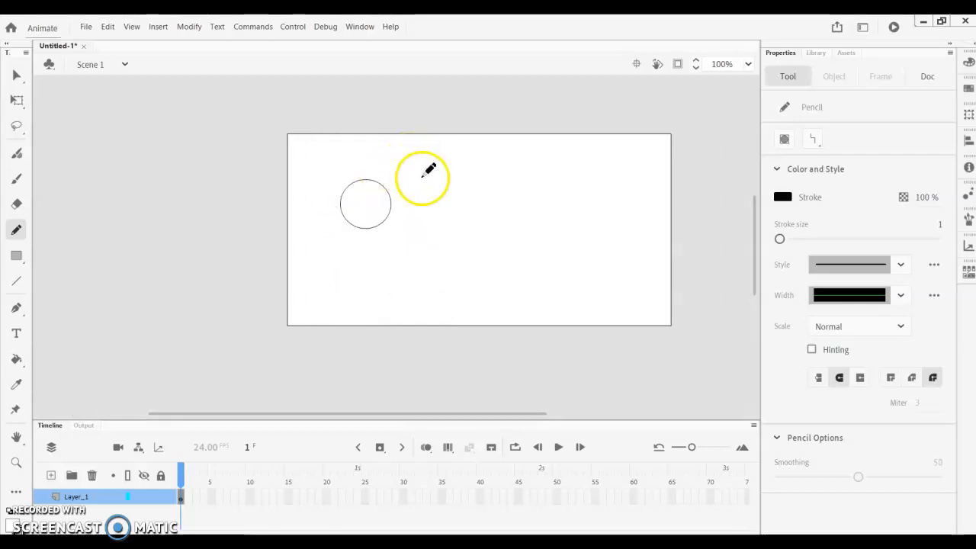
mouse_move(407, 184)
mouse_down()
mouse_move(418, 232)
mouse_move(461, 230)
mouse_move(461, 186)
mouse_move(432, 176)
mouse_move(409, 183)
mouse_up()
mouse_move(484, 185)
mouse_down()
mouse_move(487, 221)
mouse_move(505, 235)
mouse_move(592, 224)
mouse_move(587, 194)
mouse_move(486, 183)
mouse_up()
mouse_move(648, 191)
mouse_down()
mouse_move(613, 210)
mouse_move(620, 217)
mouse_move(671, 220)
mouse_move(682, 205)
mouse_move(636, 191)
mouse_up()
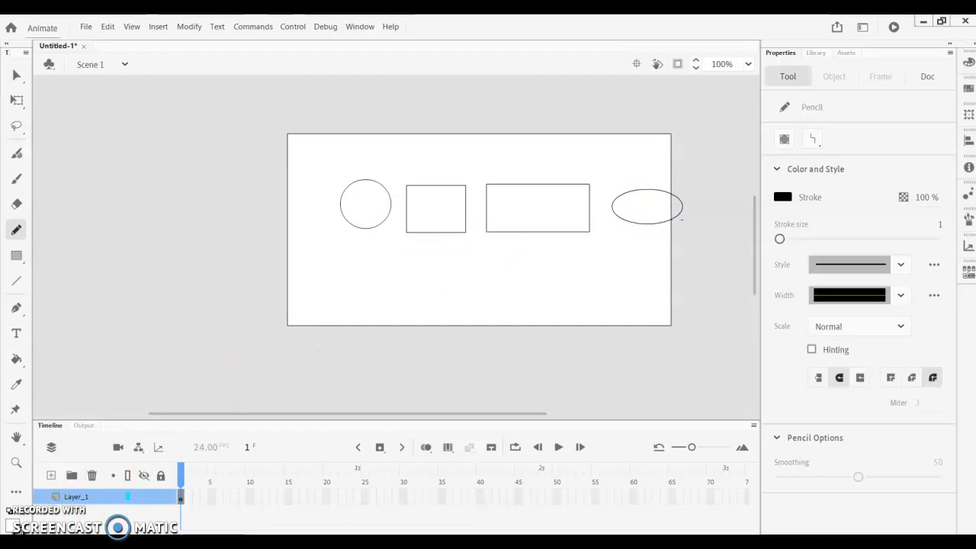
- Try the Eraser tool by clearing the whole stage and by rubbing out parts of the circle, undoing each erasure
key(e)
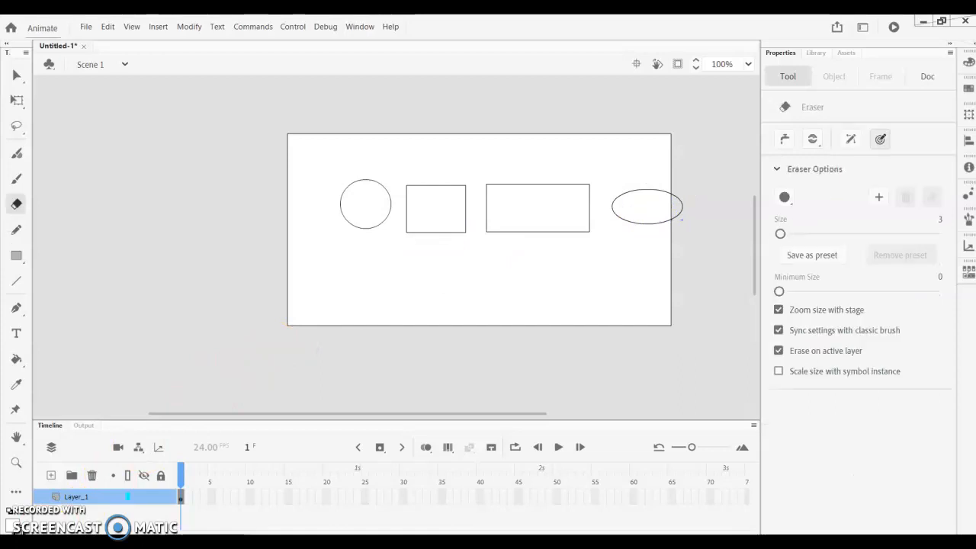
double_click(15, 205)
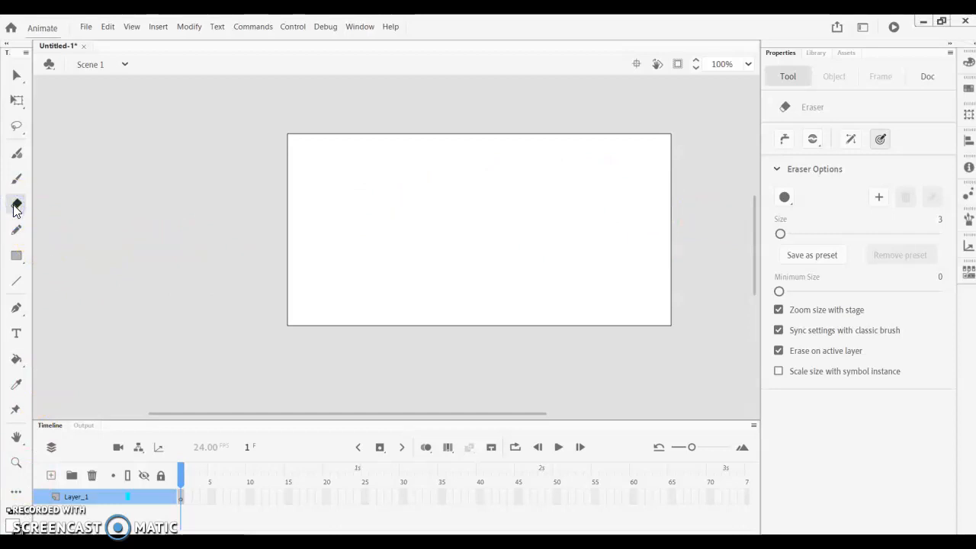
click(107, 26)
click(116, 42)
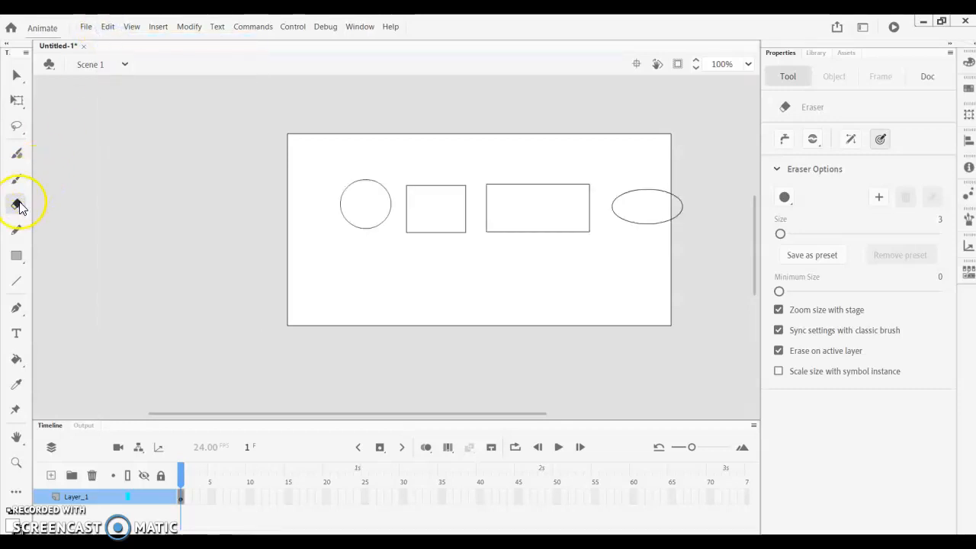
mouse_move(353, 189)
mouse_down()
mouse_move(339, 214)
mouse_move(360, 234)
mouse_move(386, 215)
mouse_move(373, 180)
mouse_move(343, 189)
mouse_move(343, 217)
mouse_move(392, 204)
mouse_move(366, 175)
mouse_move(340, 185)
mouse_up()
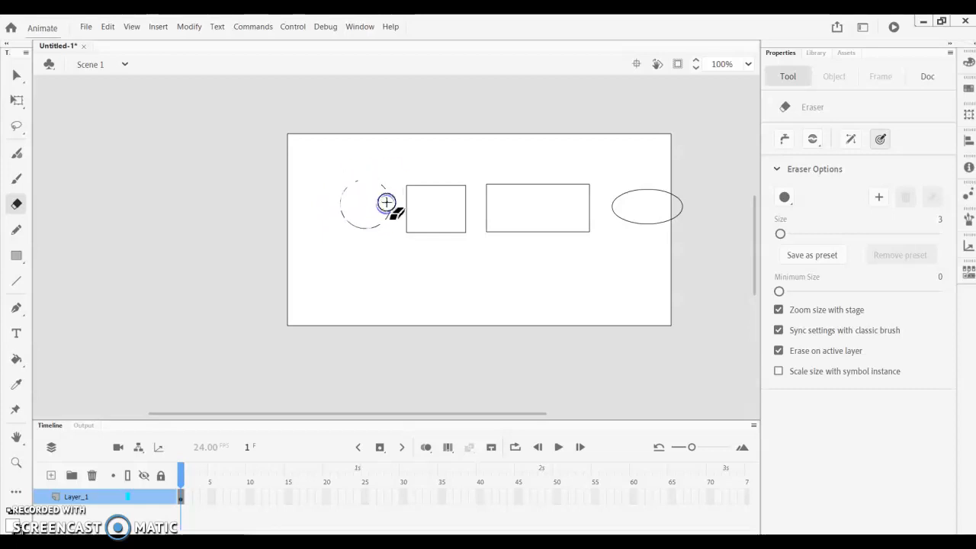
key(ctrl+z)
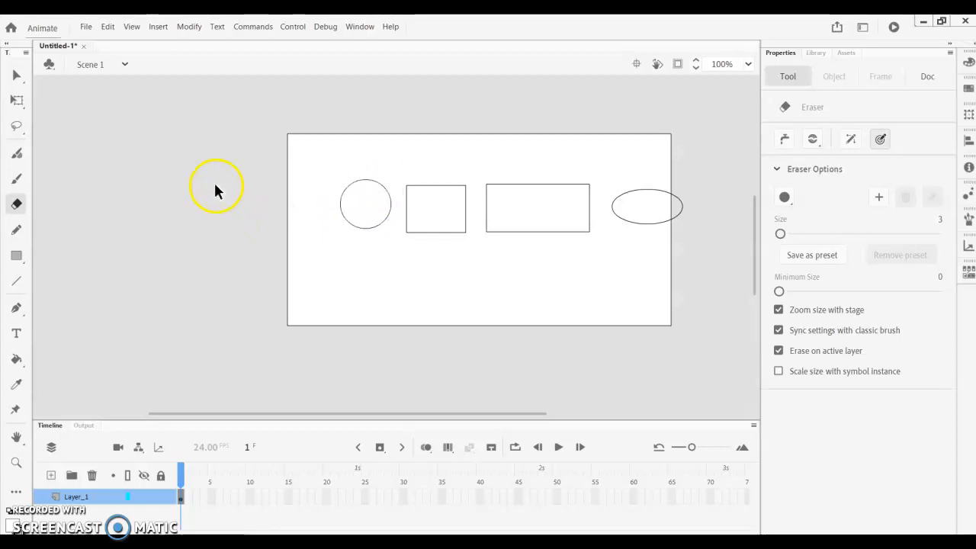
- Select the oval that overlaps the stage's right edge and delete it
click(16, 75)
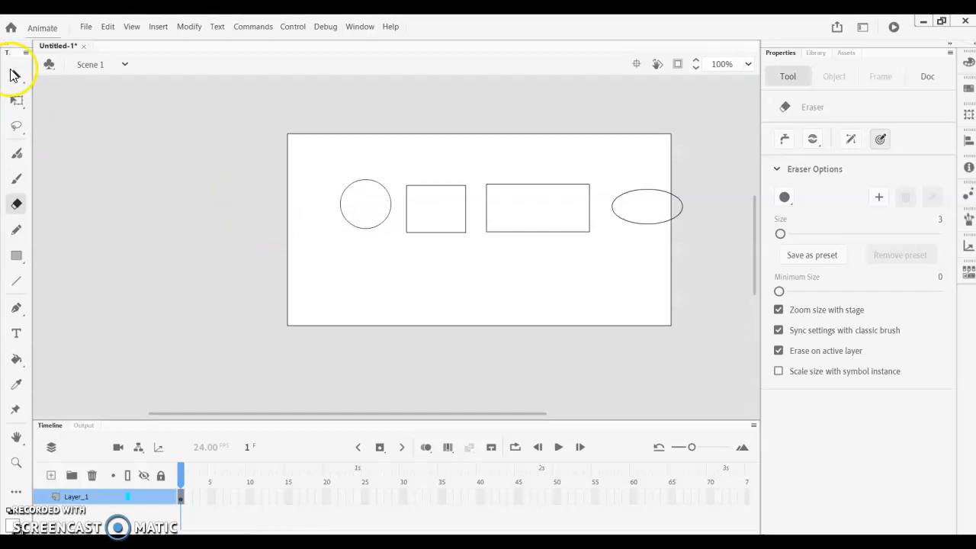
click(620, 194)
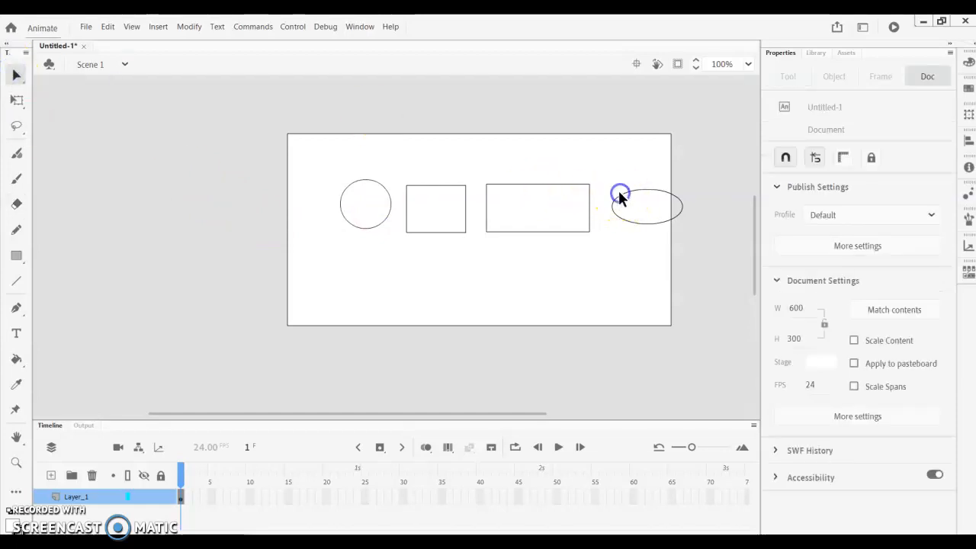
click(619, 201)
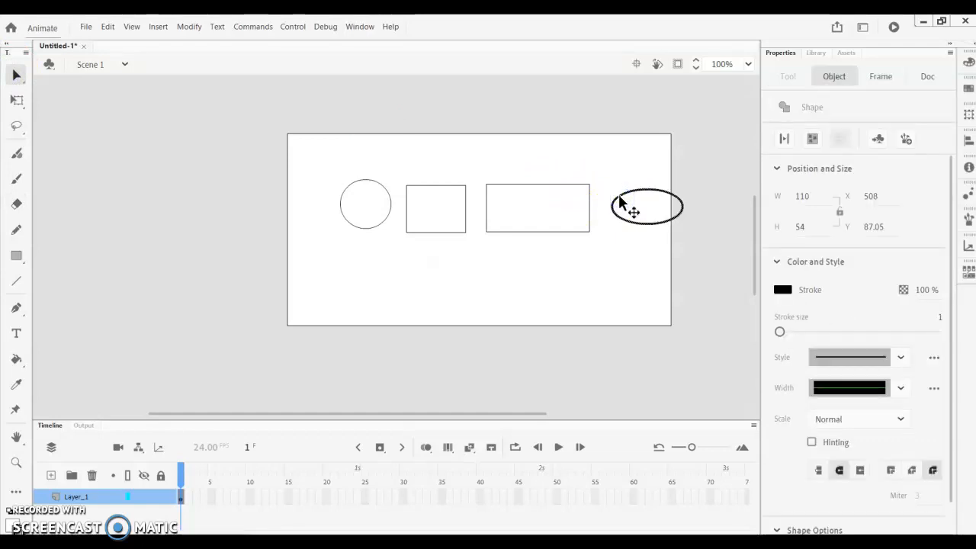
key(Delete)
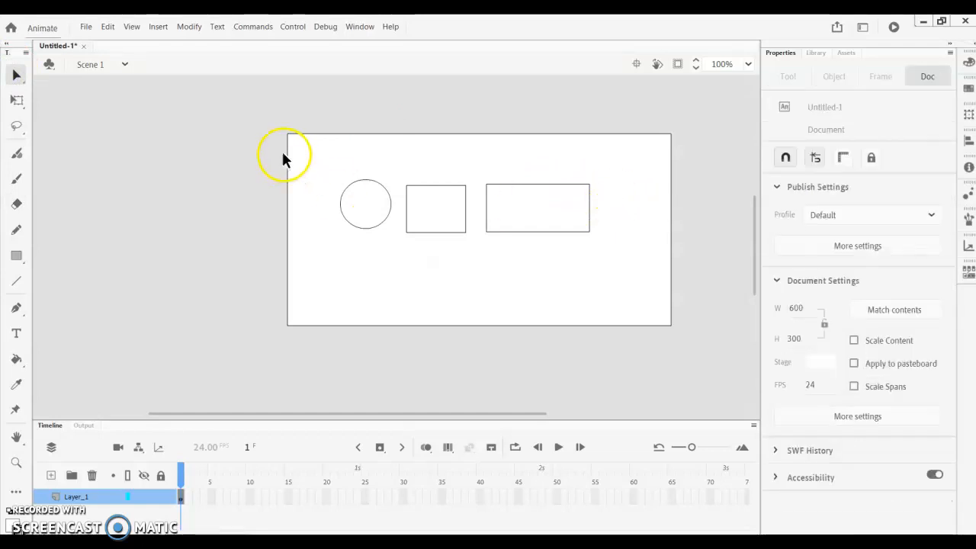
- Select the circle and both rectangles together and nudge them left to X 40
drag(322, 160, 603, 266)
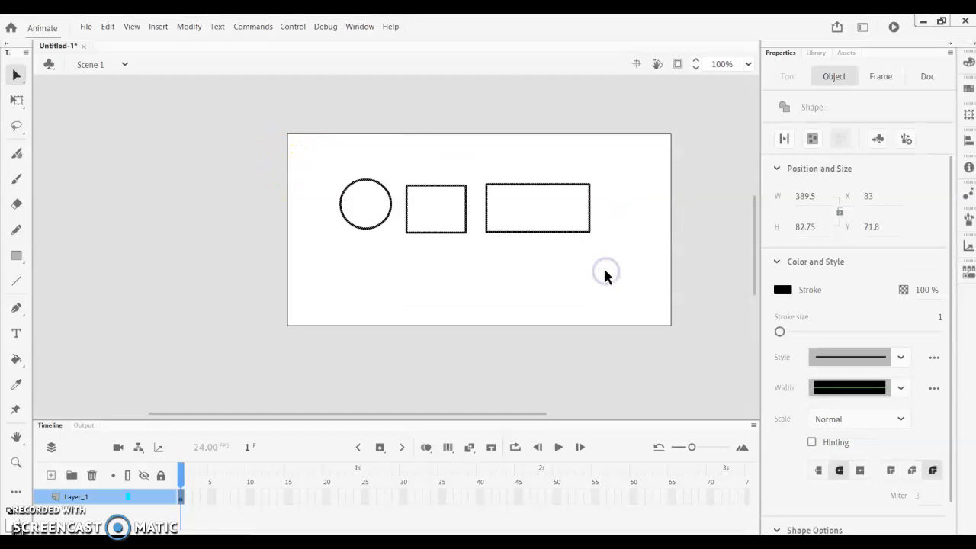
key(Left)
key(Left)
key(Left)
key(Left)
key(Left)
key(Left)
key(Left)
key(Left)
key(Left)
key(Left)
key(Left)
key(Left)
key(Left)
key(Left)
key(Left)
key(Left)
key(Left)
key(Left)
key(Left)
key(Left)
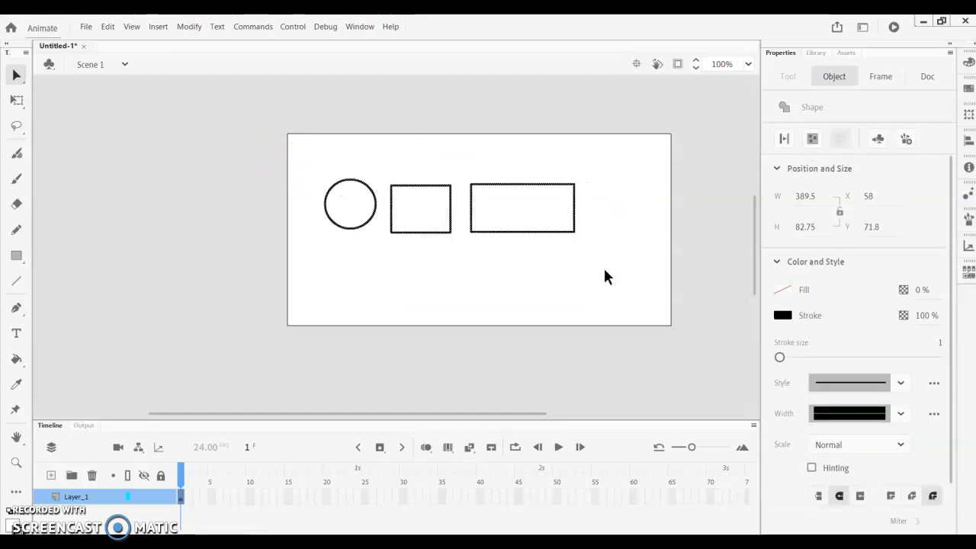
key(Left)
key(Left)
key(Left)
key(Left)
key(Left)
key(Left)
key(Left)
key(Left)
key(Left)
key(Left)
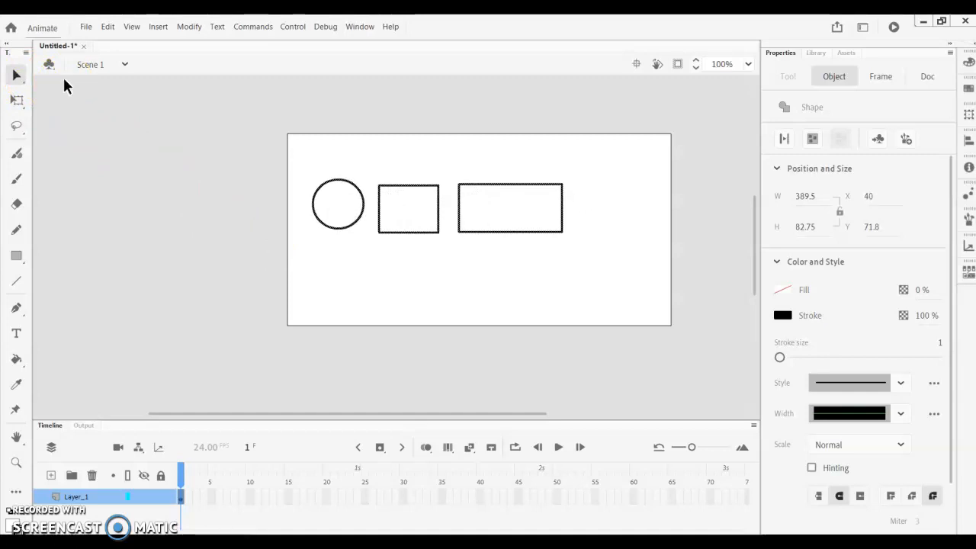
- With the Pencil in Straighten mode, draw an oval to the right of the wide rectangle and a triangle below the circle
click(18, 232)
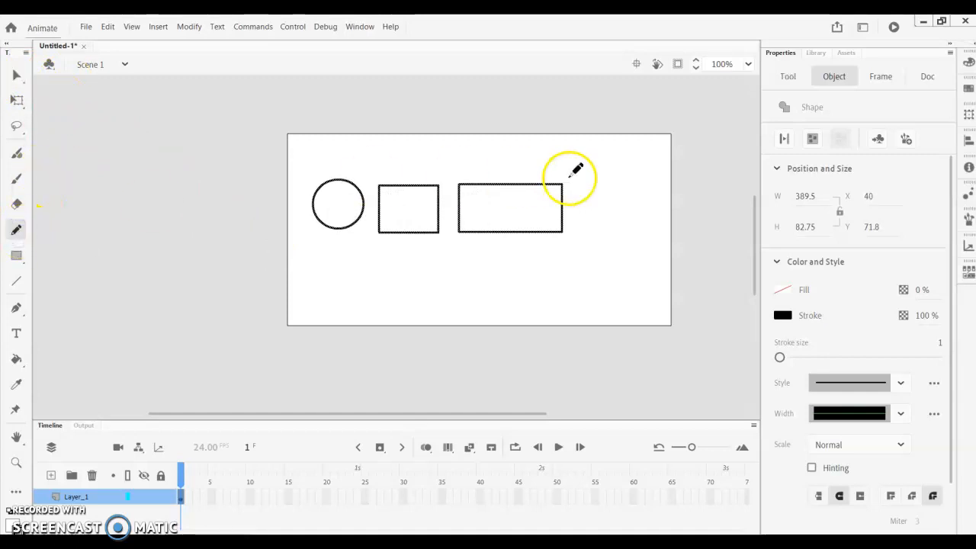
mouse_move(628, 188)
mouse_down()
mouse_move(588, 195)
mouse_move(587, 206)
mouse_move(612, 221)
mouse_move(638, 216)
mouse_move(607, 188)
mouse_up()
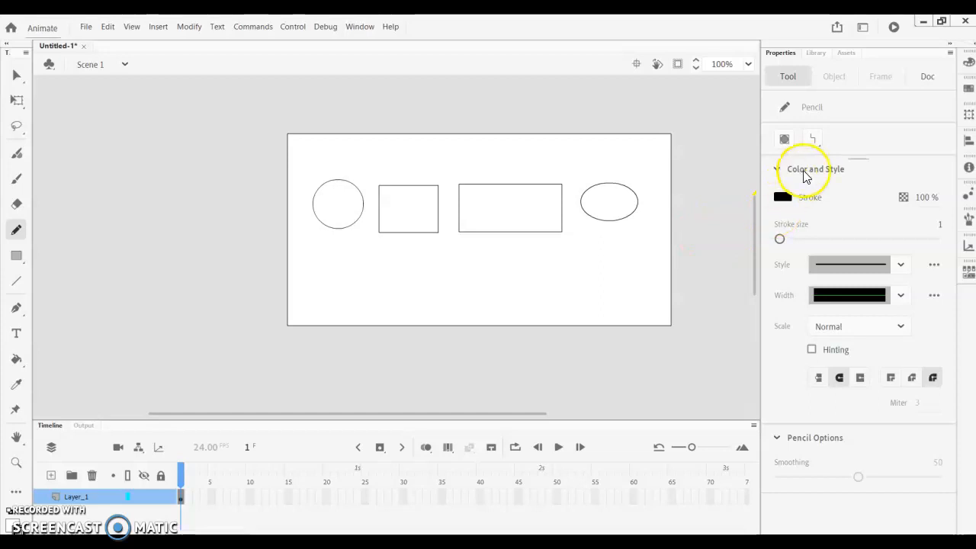
mouse_move(329, 284)
mouse_down()
mouse_move(353, 247)
mouse_move(374, 285)
mouse_move(317, 284)
mouse_up()
- Set the Pencil to Smooth mode and draw a small triangle to the right of the first one
click(812, 139)
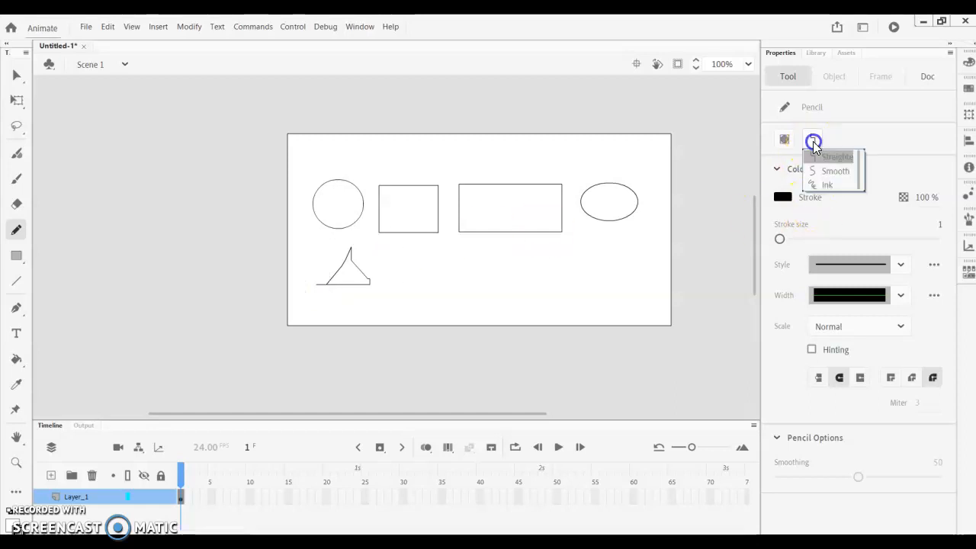
click(819, 170)
mouse_move(395, 279)
mouse_down()
mouse_move(416, 249)
mouse_move(425, 279)
mouse_move(395, 282)
mouse_up()
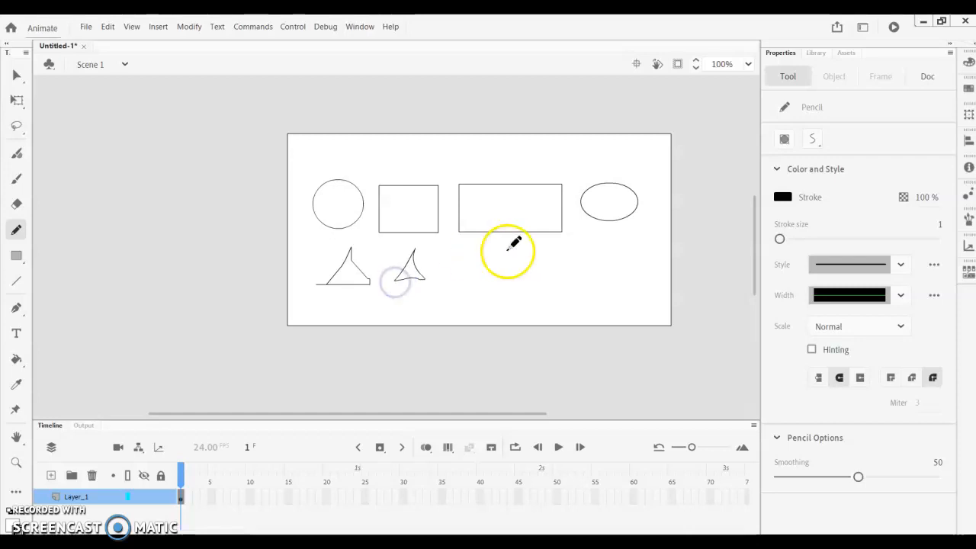
- Set the Pencil to Ink mode and draw a third triangle below the wide rectangle's left edge
click(812, 139)
click(824, 185)
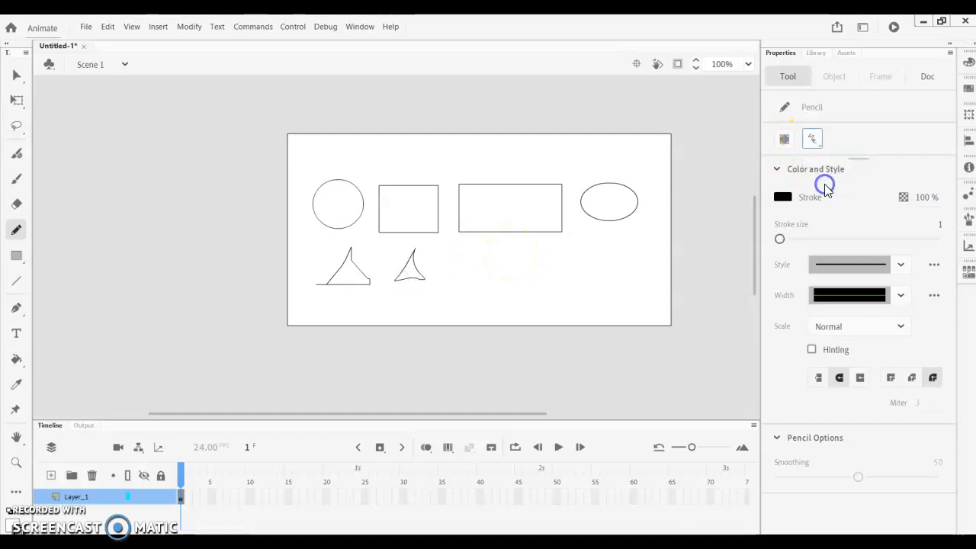
mouse_move(444, 276)
mouse_down()
mouse_move(461, 241)
mouse_move(478, 277)
mouse_move(444, 276)
mouse_up()
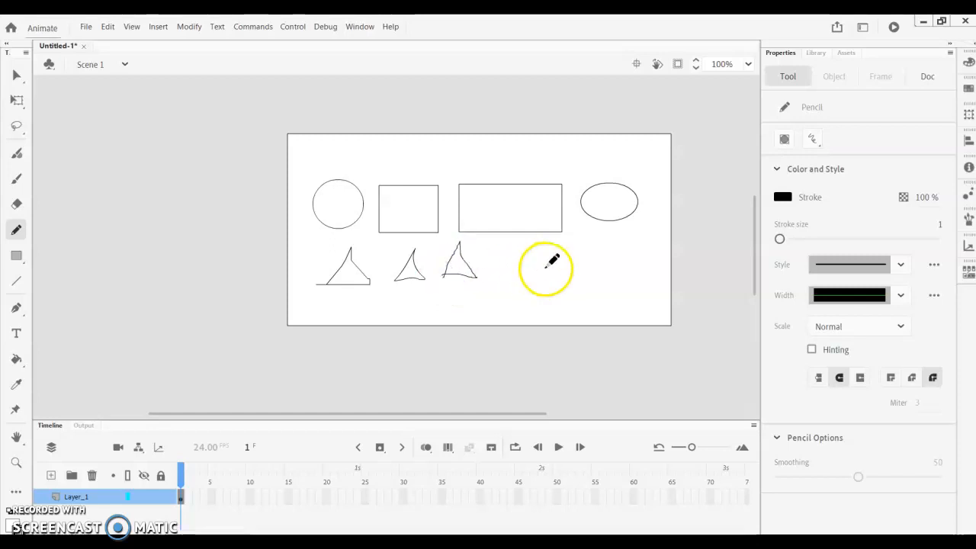
- Return the Pencil to Straighten mode and draw a larger triangle to the right of the other three
scroll(462, 283, up, 3)
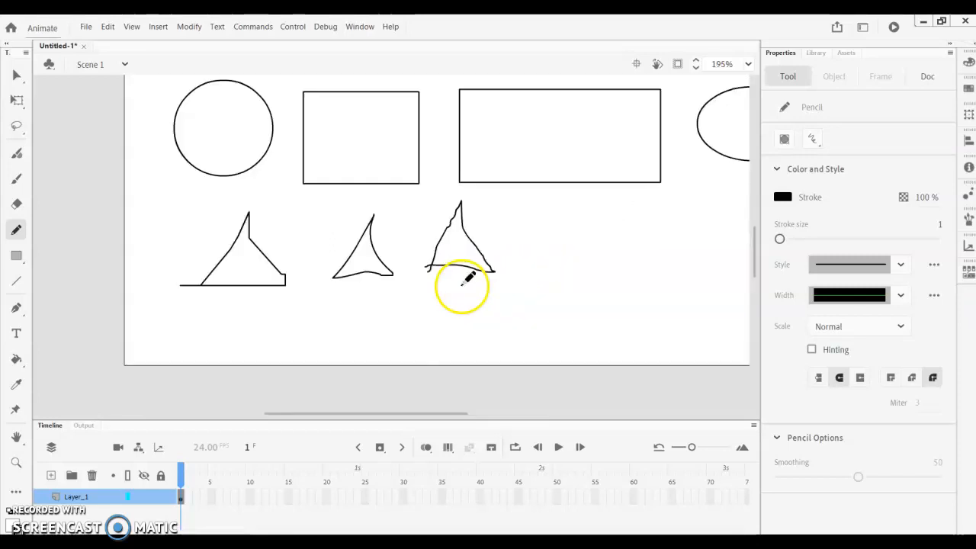
click(814, 140)
click(836, 157)
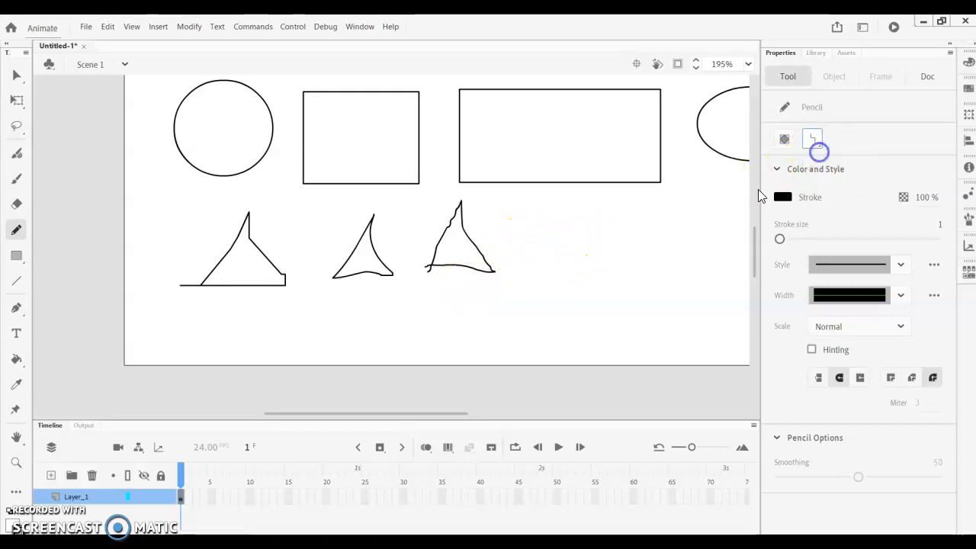
mouse_move(511, 287)
mouse_down()
mouse_move(558, 198)
mouse_move(615, 285)
mouse_move(512, 286)
mouse_up()
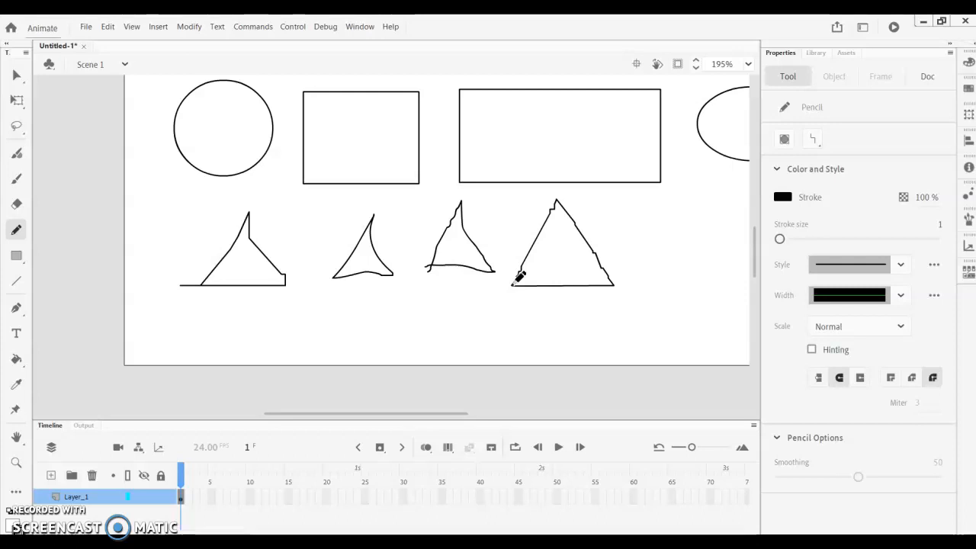
- Return the stage to 100% zoom, choose the Oval tool and set its fill color to red
key(ctrl+1)
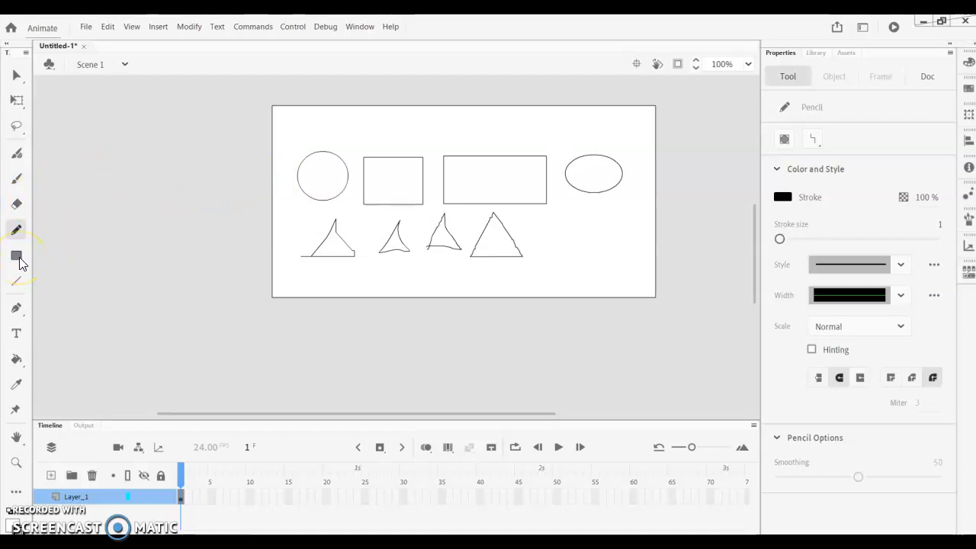
drag(17, 260, 80, 293)
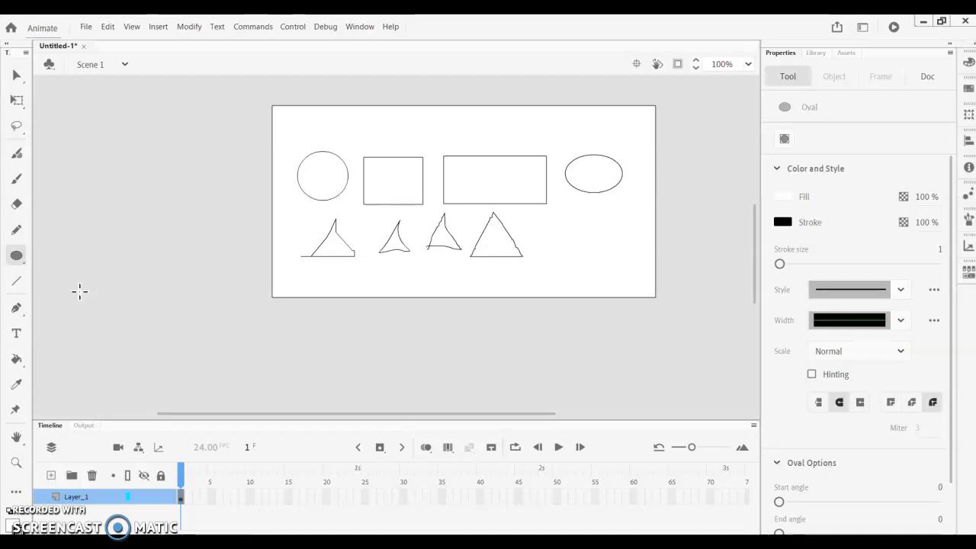
click(16, 259)
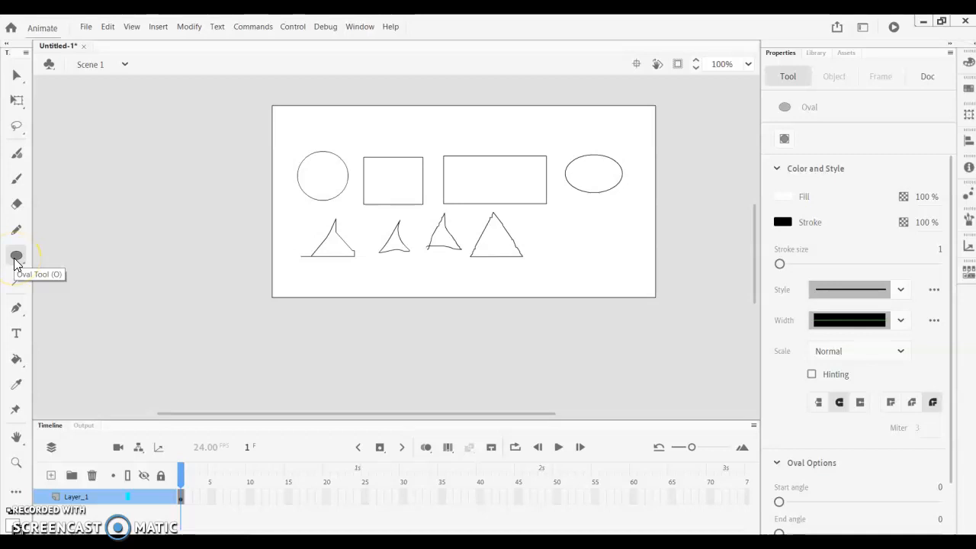
click(12, 523)
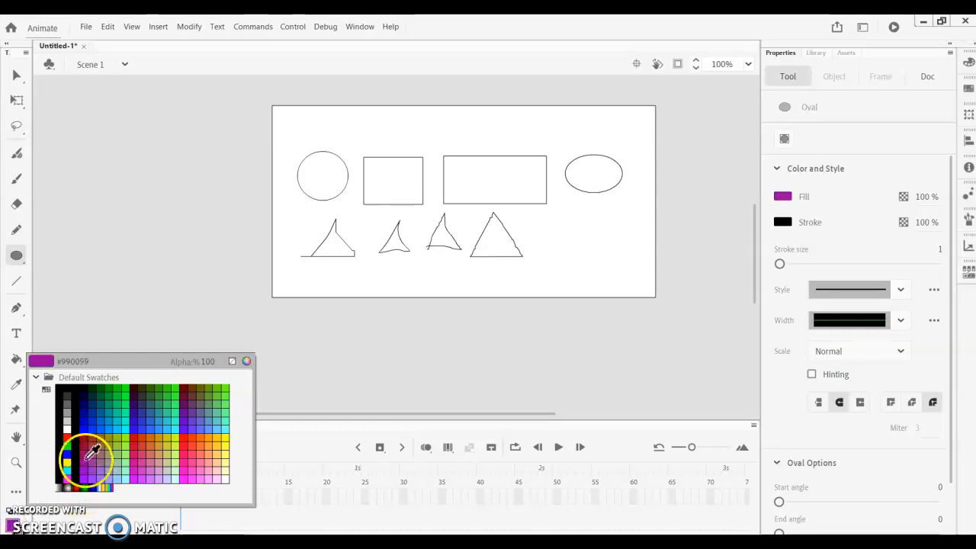
click(73, 435)
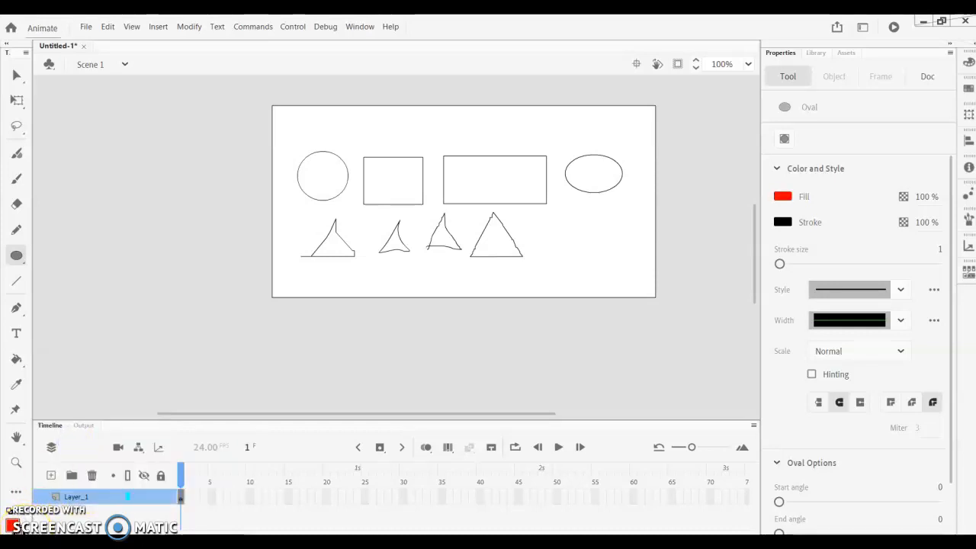
- Set the stroke size to 5 and draw a small filled circle below the first triangle
click(939, 250)
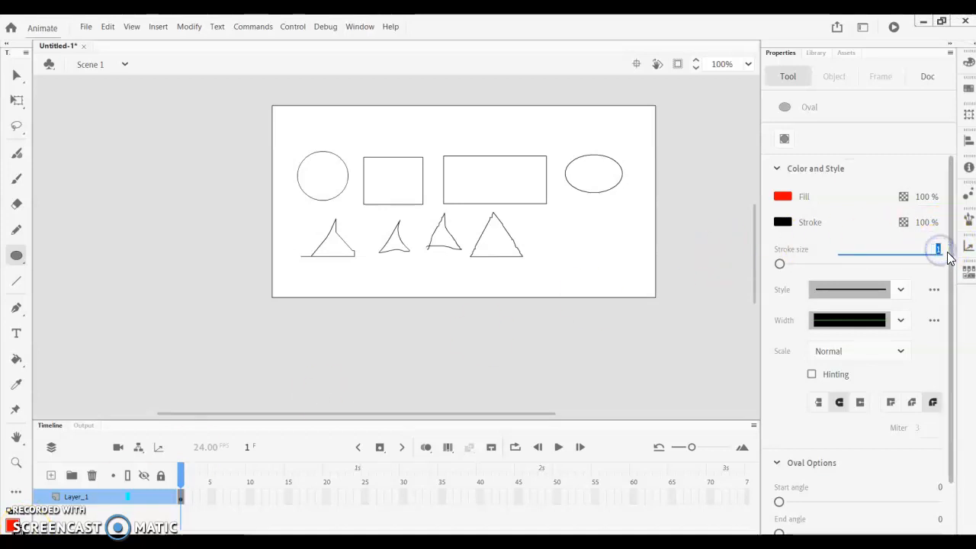
text(5)
key(Return)
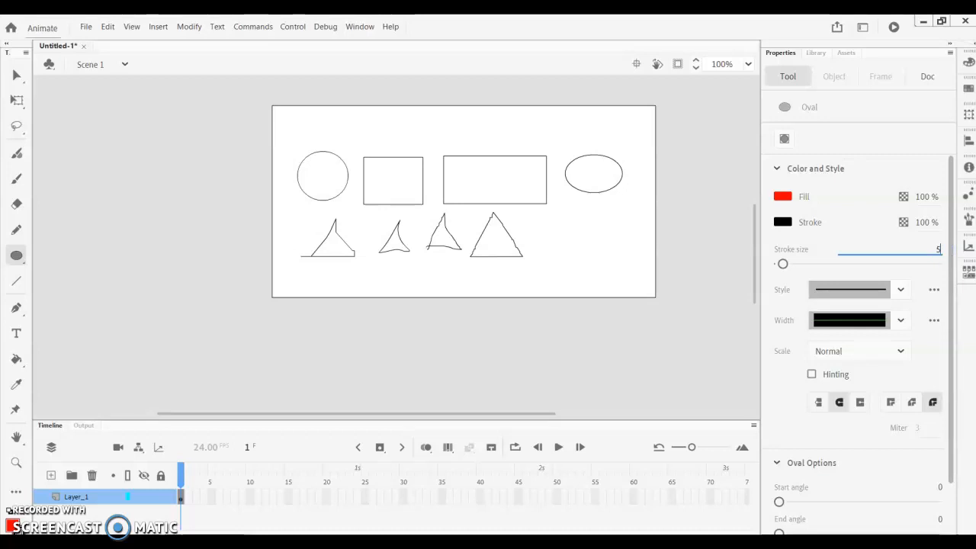
drag(315, 266, 340, 293)
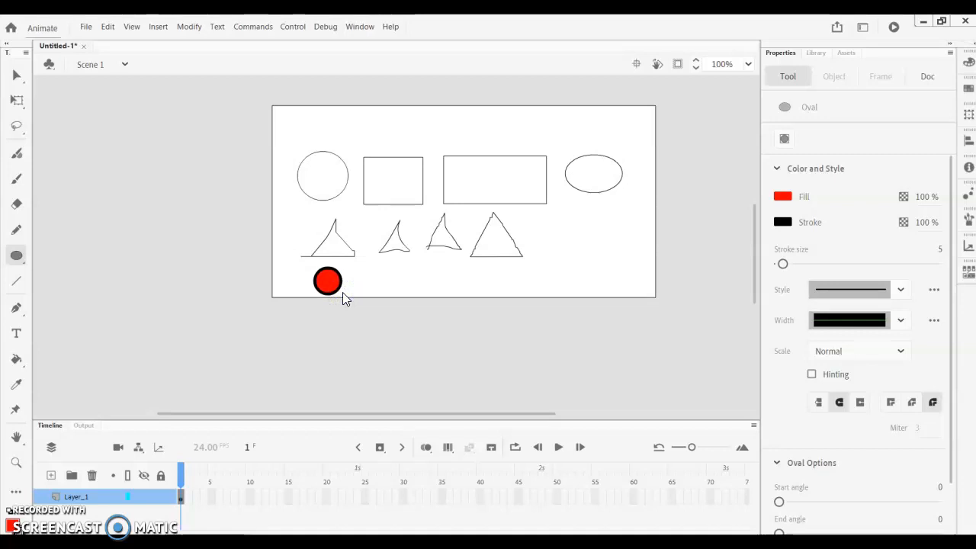
click(168, 288)
- Draw a small square to the right of the red circle with the Rectangle tool, using a yellow fill and a blue stroke
click(17, 257)
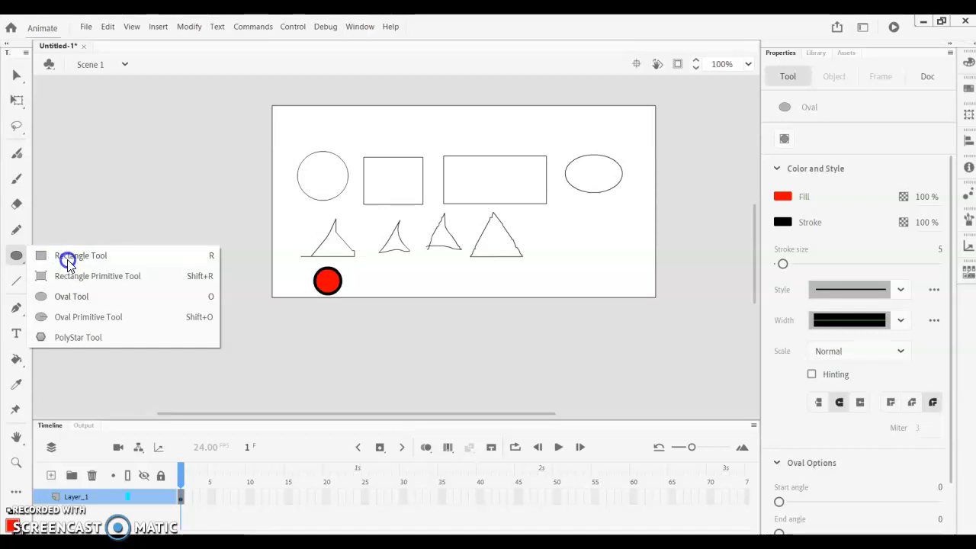
click(68, 259)
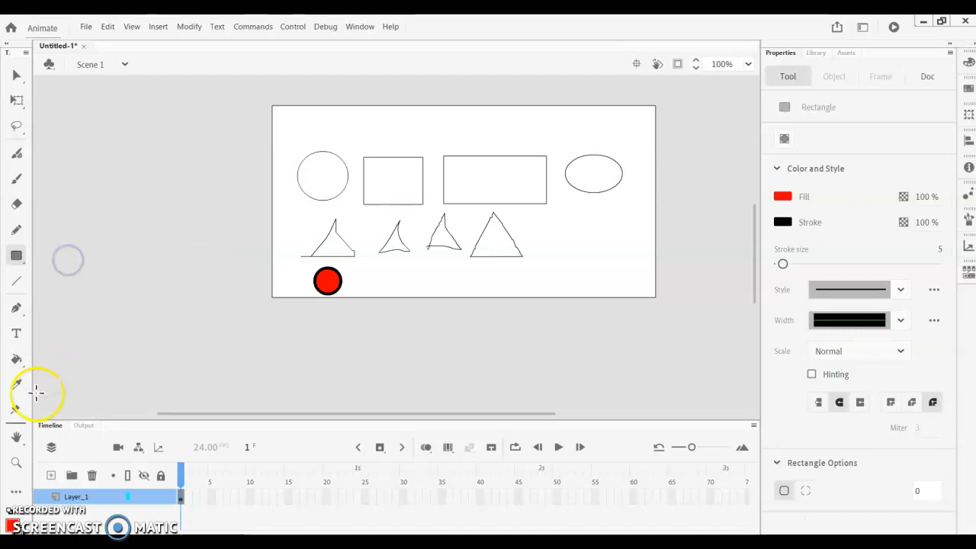
click(13, 525)
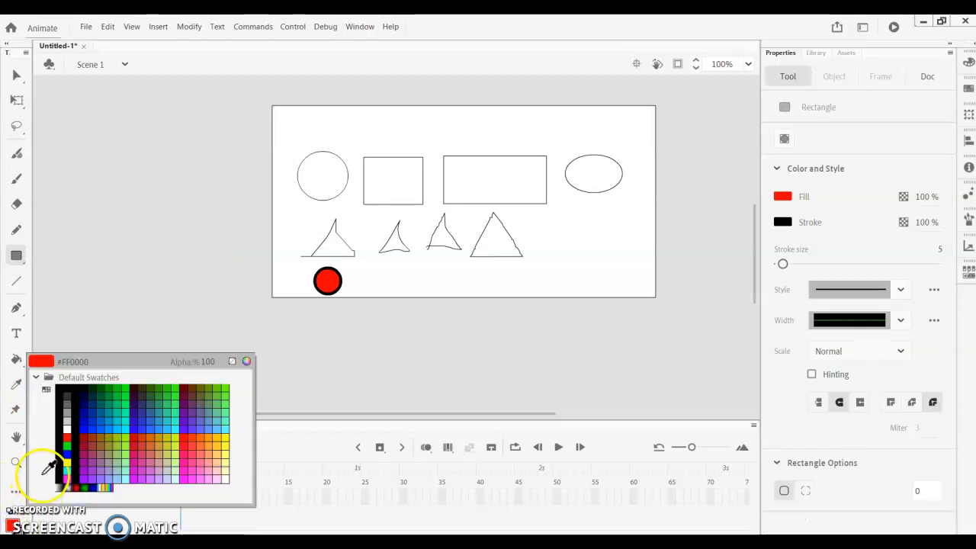
click(66, 458)
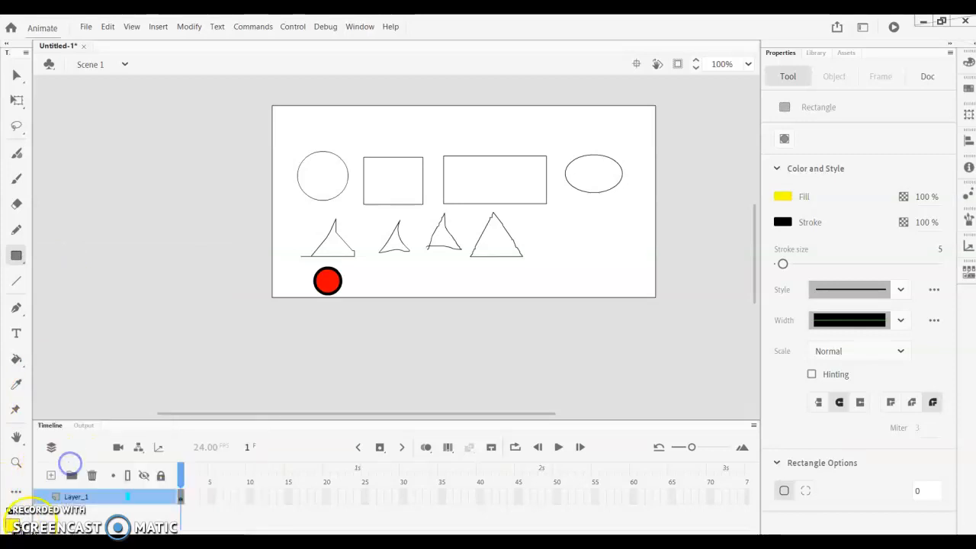
click(23, 522)
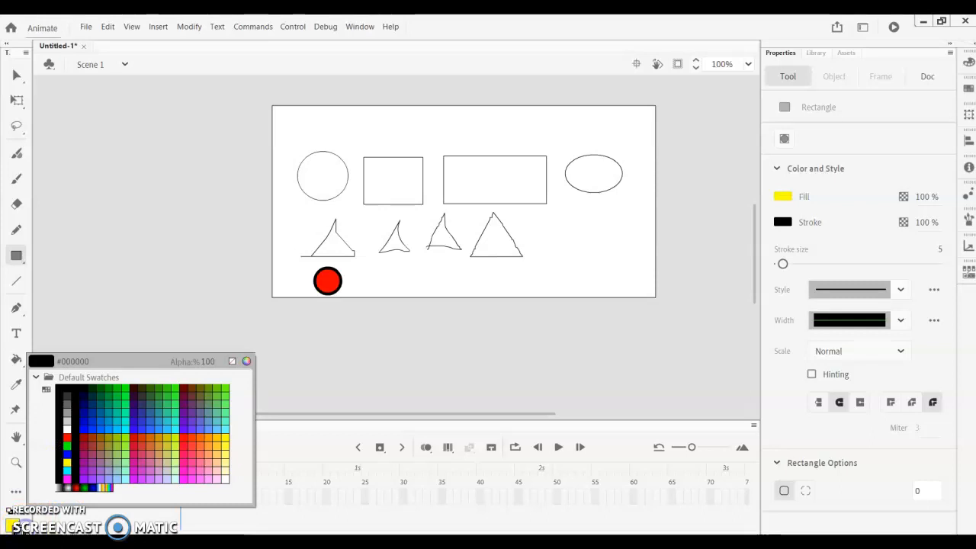
click(71, 456)
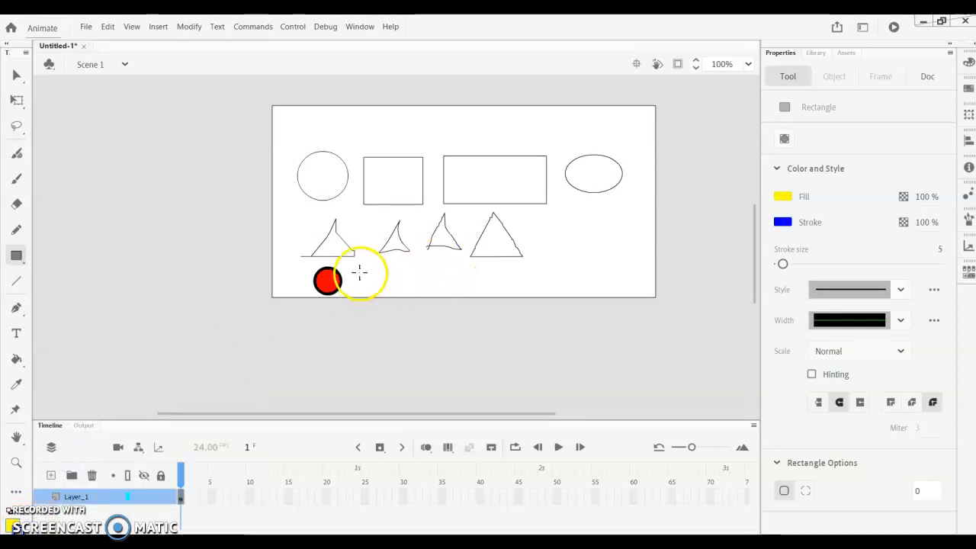
mouse_move(363, 266)
mouse_down()
mouse_move(410, 290)
mouse_move(395, 294)
mouse_up()
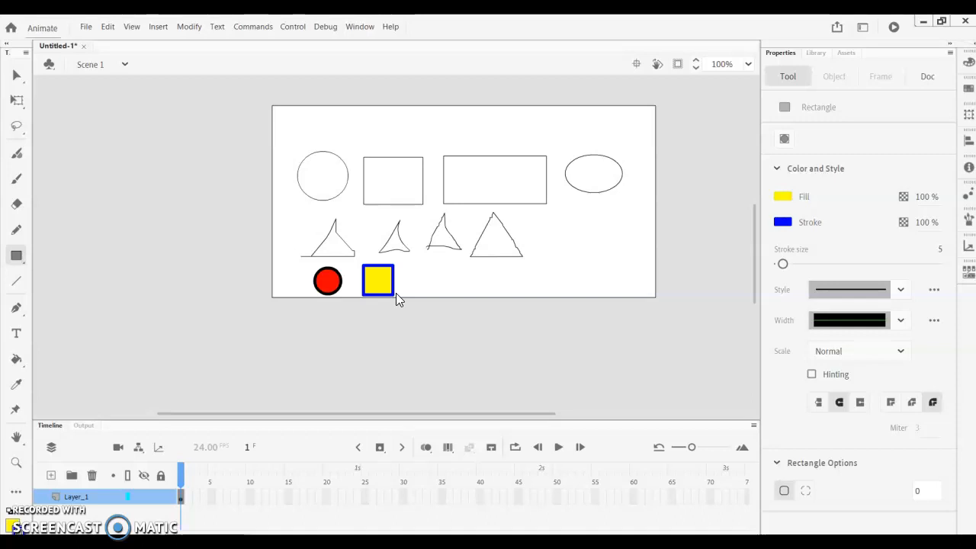
- Use the Selection tool to select the red circle's fill and the yellow square's fill in turn, and clear the selection
click(16, 76)
click(328, 284)
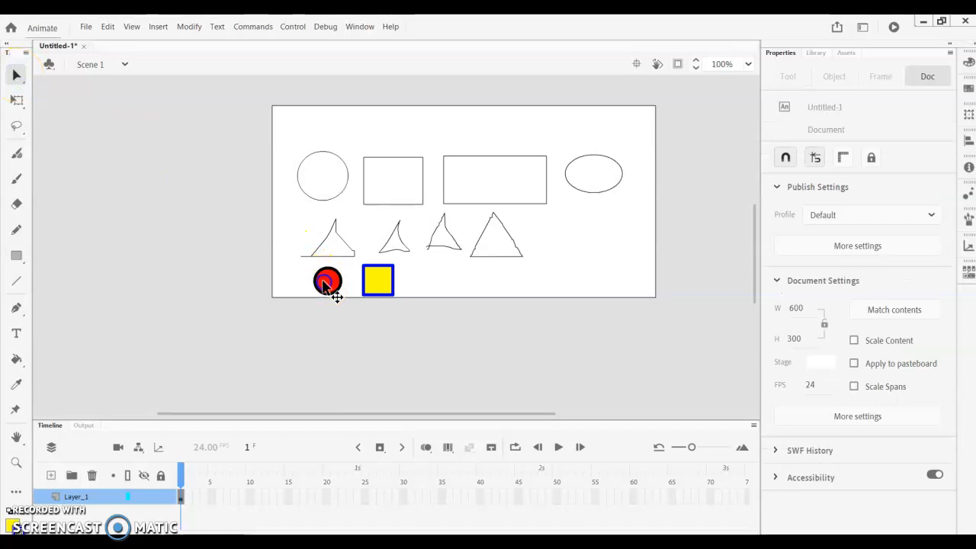
click(382, 284)
click(356, 345)
- Move only the circle's red fill to the left out of its outline and undo the move
click(328, 282)
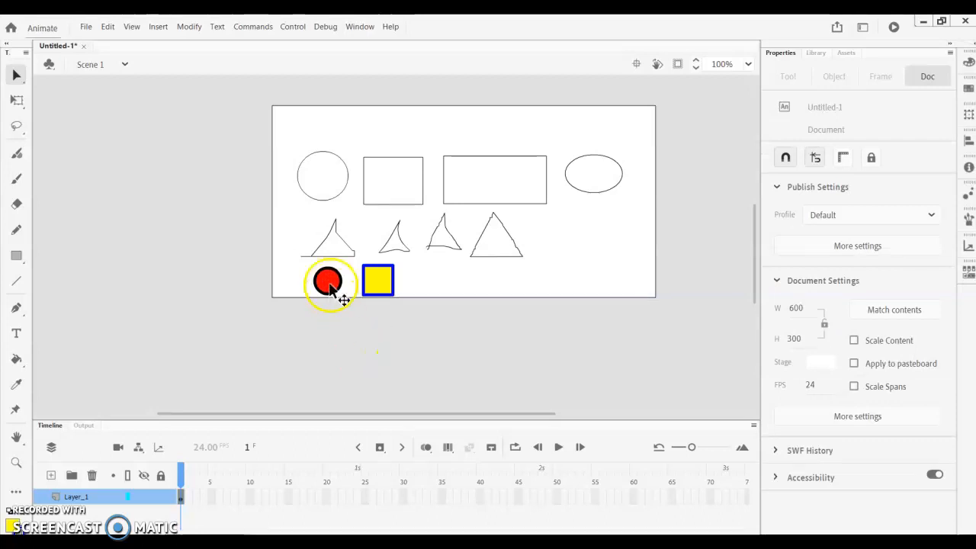
drag(329, 284, 295, 282)
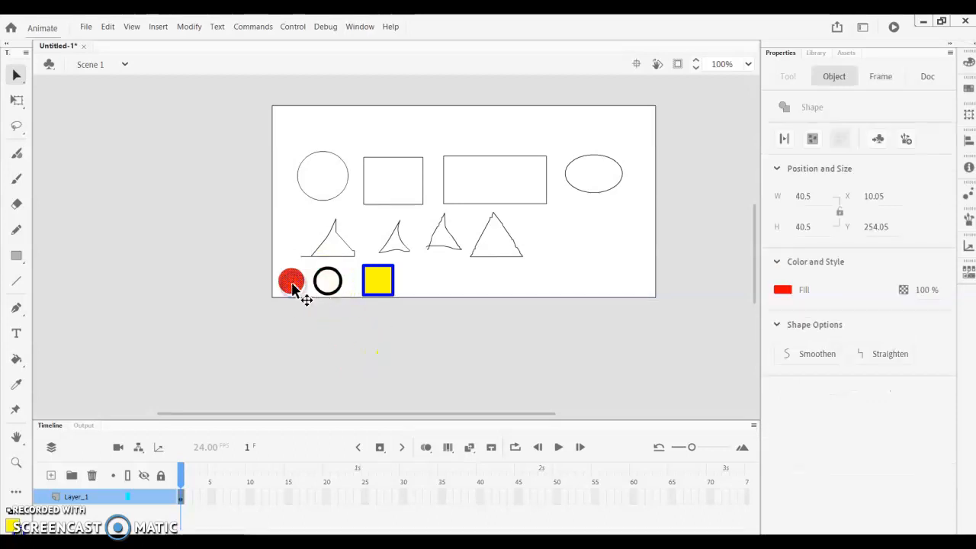
click(107, 26)
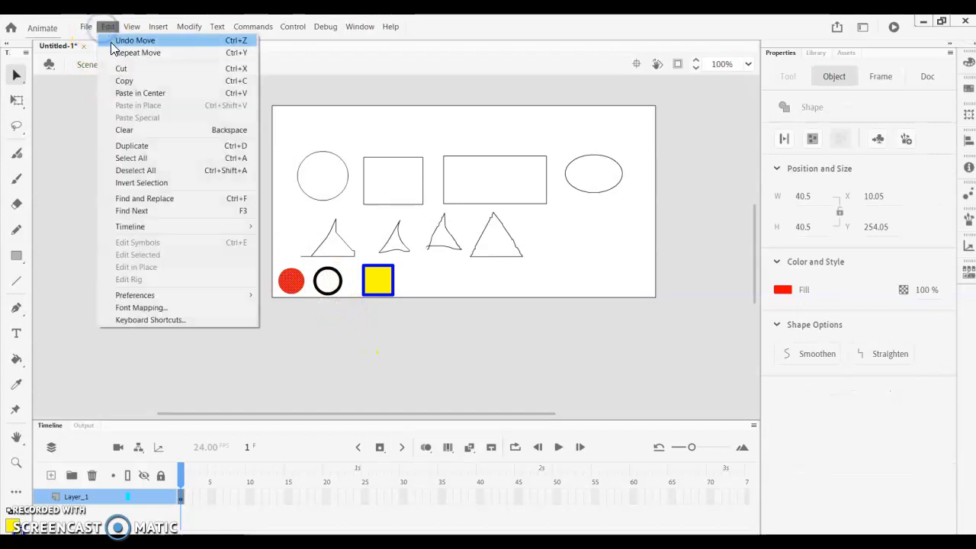
click(126, 39)
- Shift the red circle with its outline slightly left and pull a marquee-selected piece of the yellow square's lower-right area out to the right
click(321, 305)
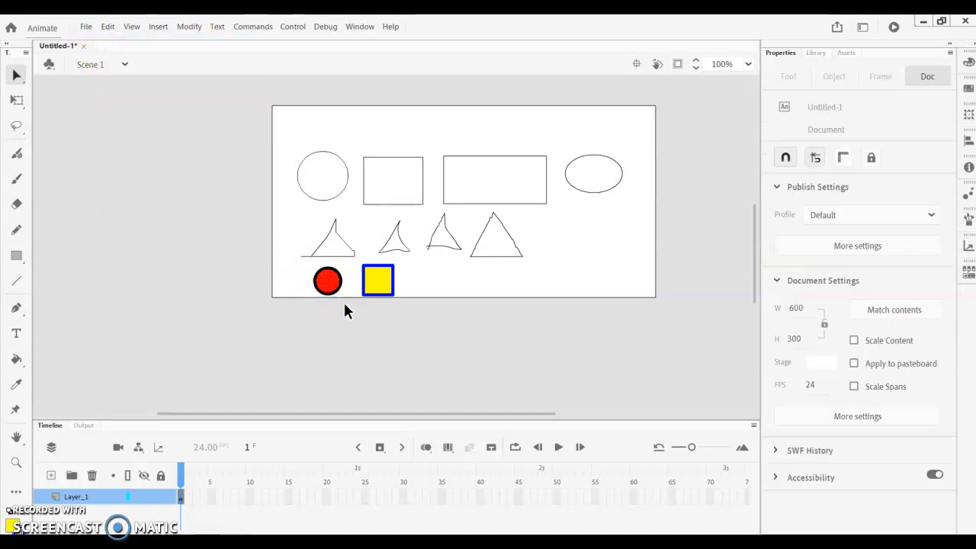
mouse_move(343, 304)
mouse_down()
mouse_move(310, 261)
mouse_move(290, 284)
mouse_move(375, 288)
mouse_up()
click(348, 317)
drag(433, 277, 432, 277)
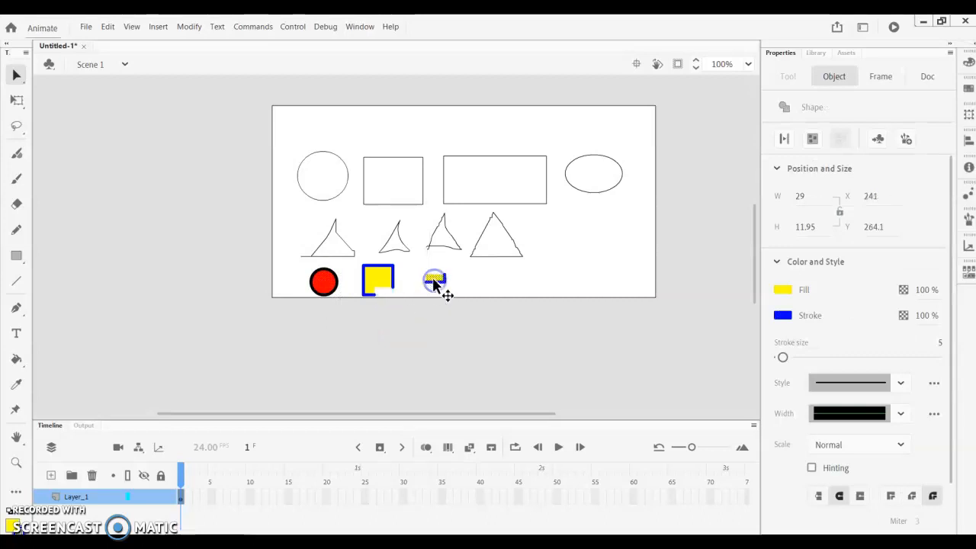
- Undo the move of the yellow square's cut-out piece and clear the selection
click(106, 27)
click(109, 40)
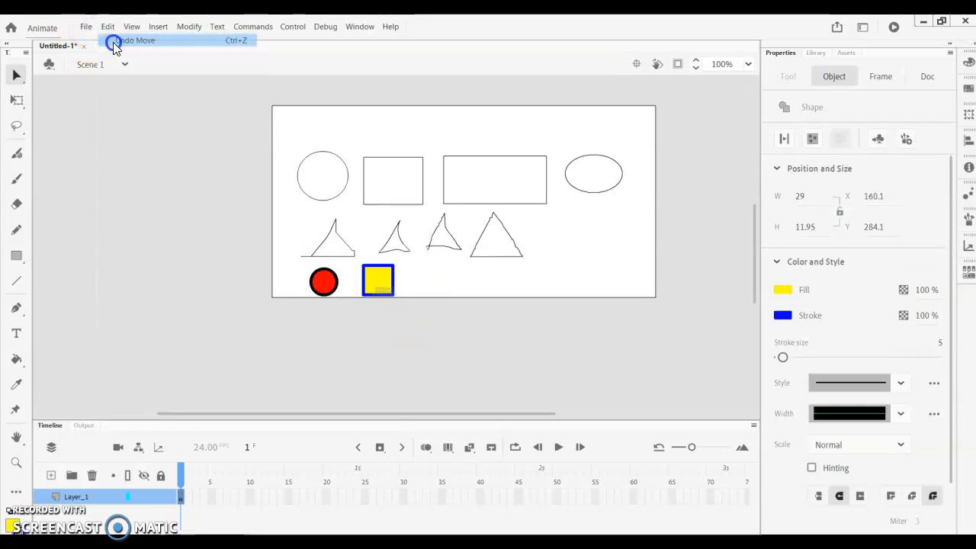
click(150, 130)
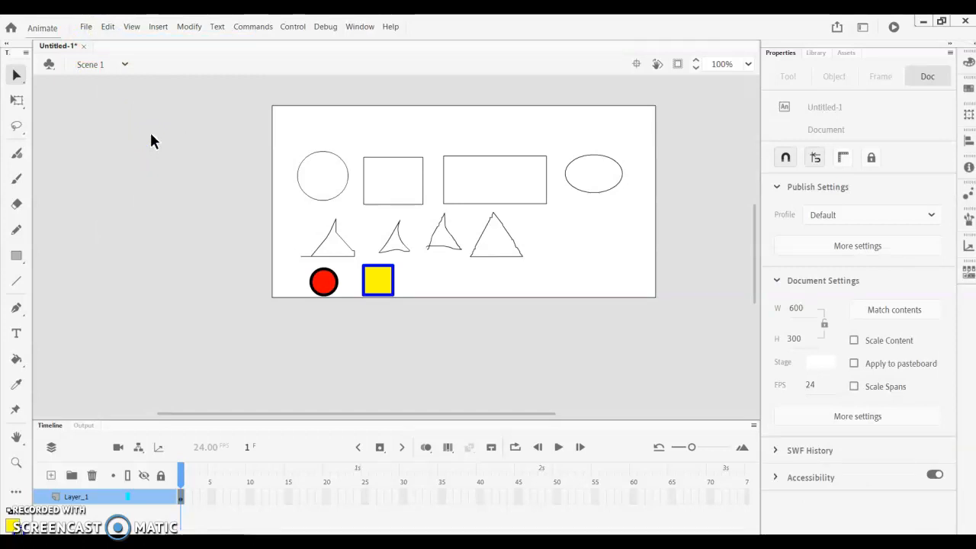
- Bend the red circle's upper-left edge inward with the Selection tool to form a bean shape
click(19, 79)
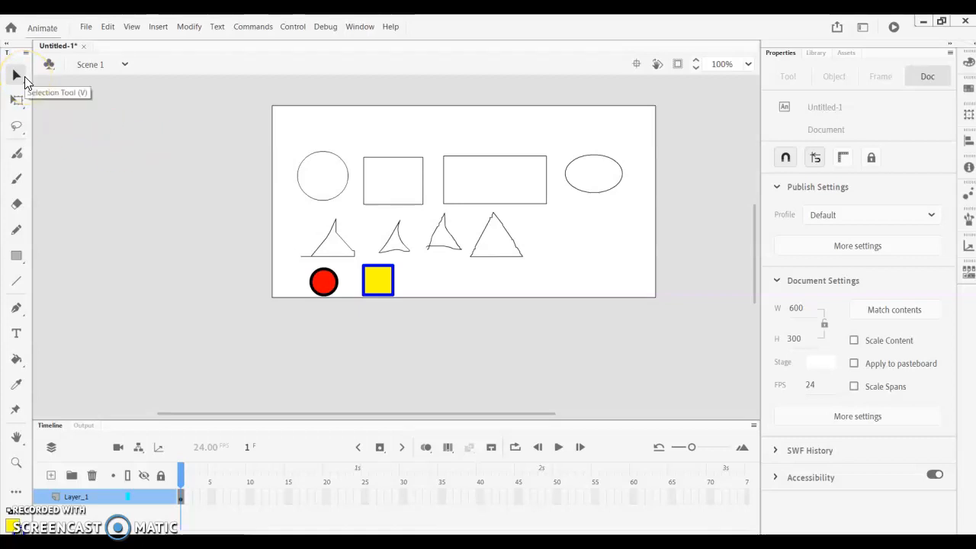
click(84, 163)
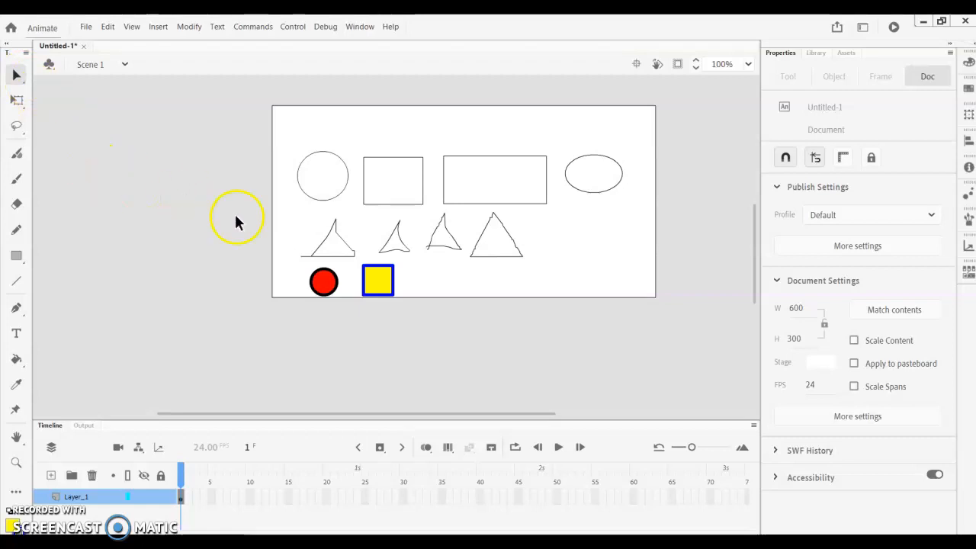
scroll(273, 228, up, 3)
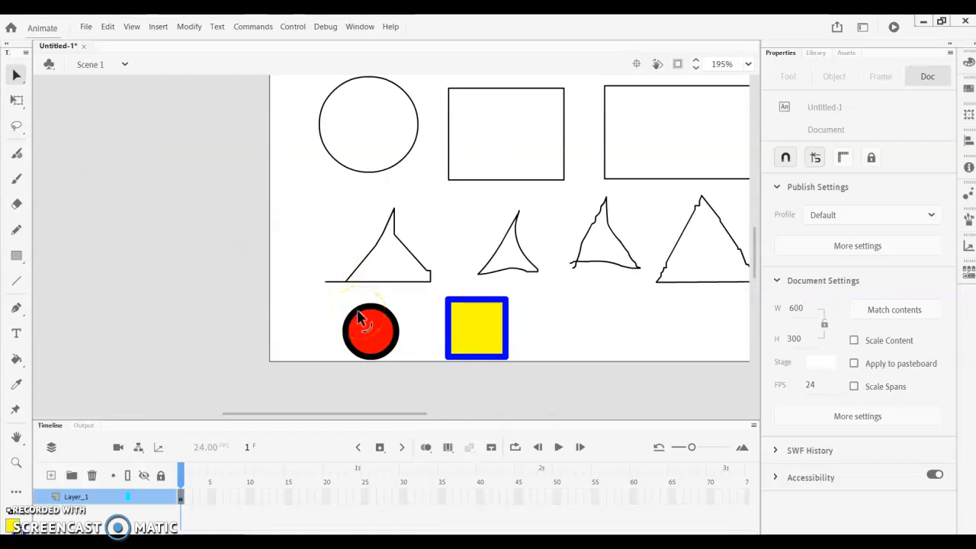
drag(358, 314, 373, 339)
- Pull the yellow square's upper-right corner outward and curve its left edge inward
drag(506, 305, 526, 287)
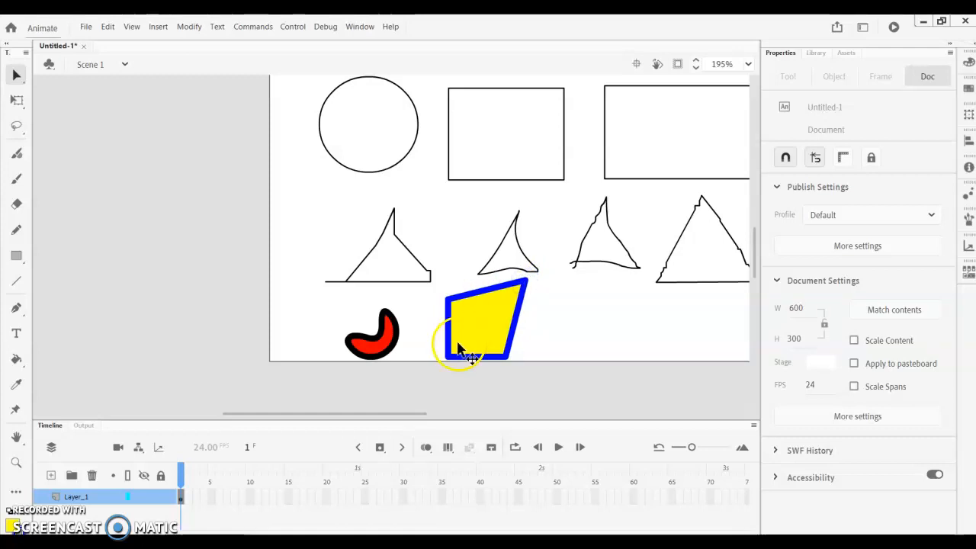
drag(449, 332, 478, 335)
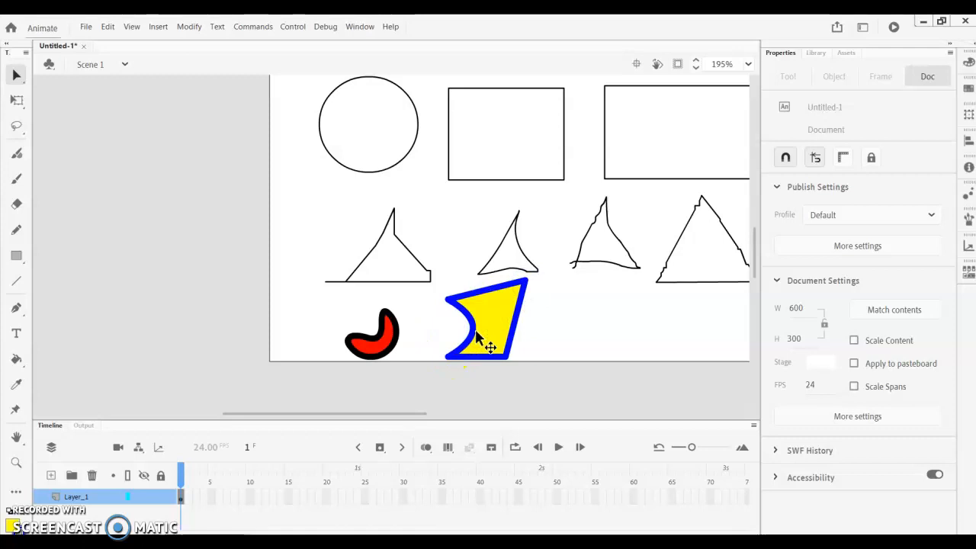
click(430, 332)
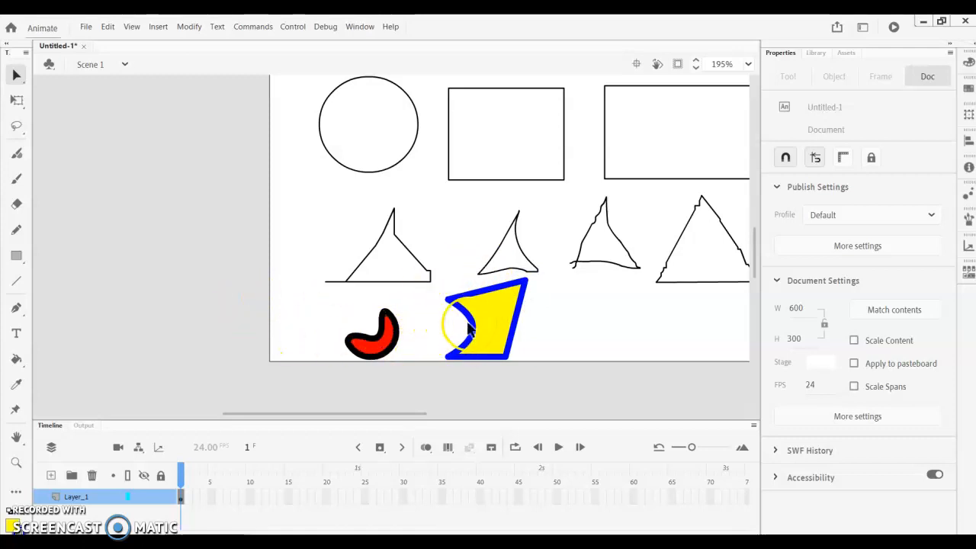
- Reset the colors to the default black stroke and white fill, and draw a closed triangle with the Pen tool right of the yellow shape
key(r)
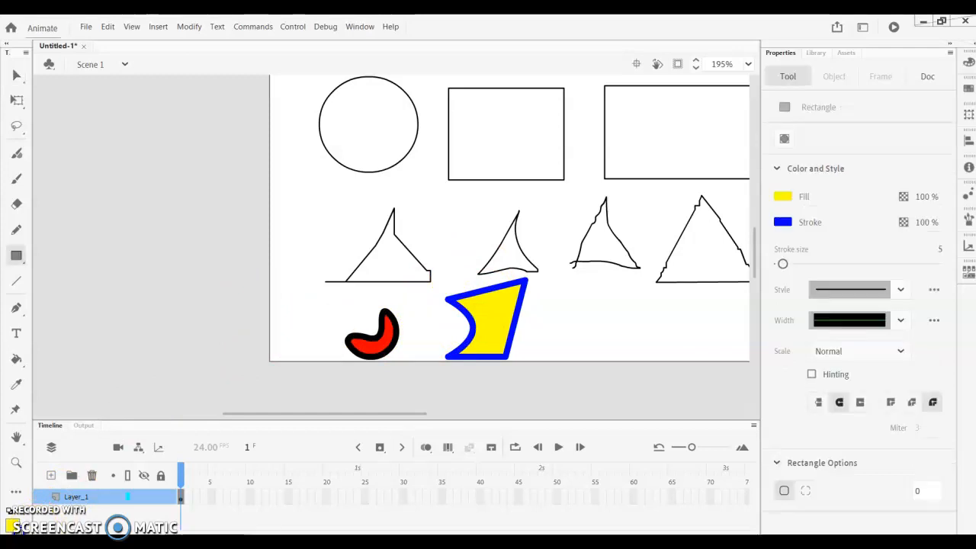
click(18, 309)
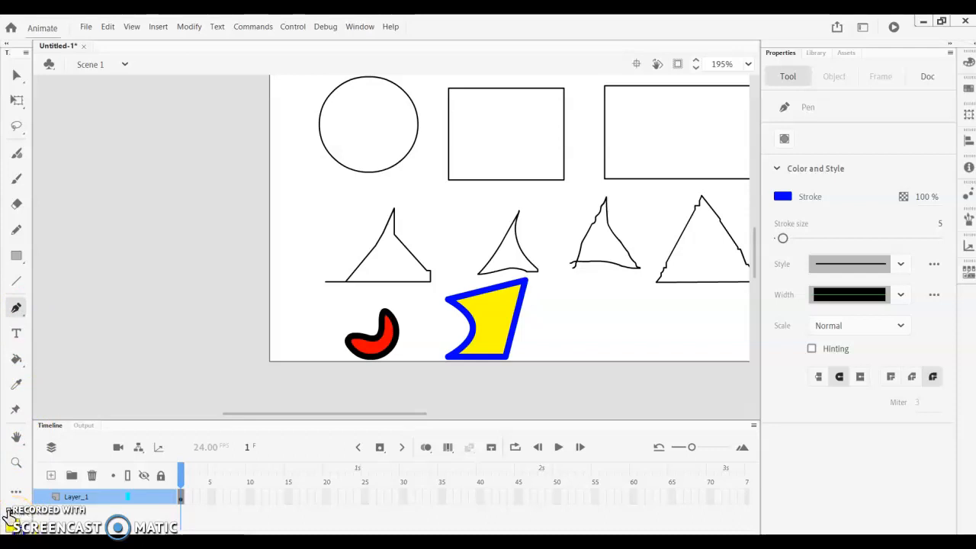
click(8, 511)
click(587, 294)
click(573, 336)
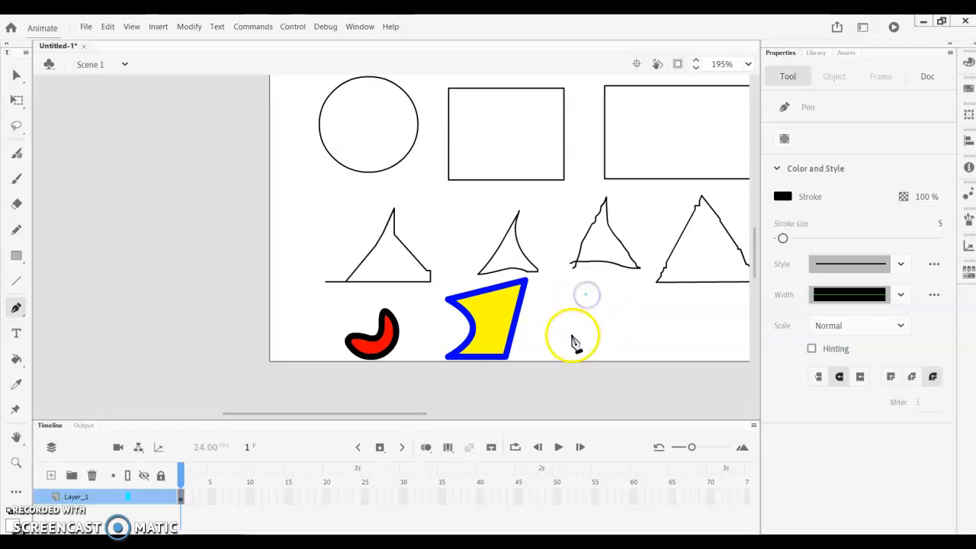
click(562, 350)
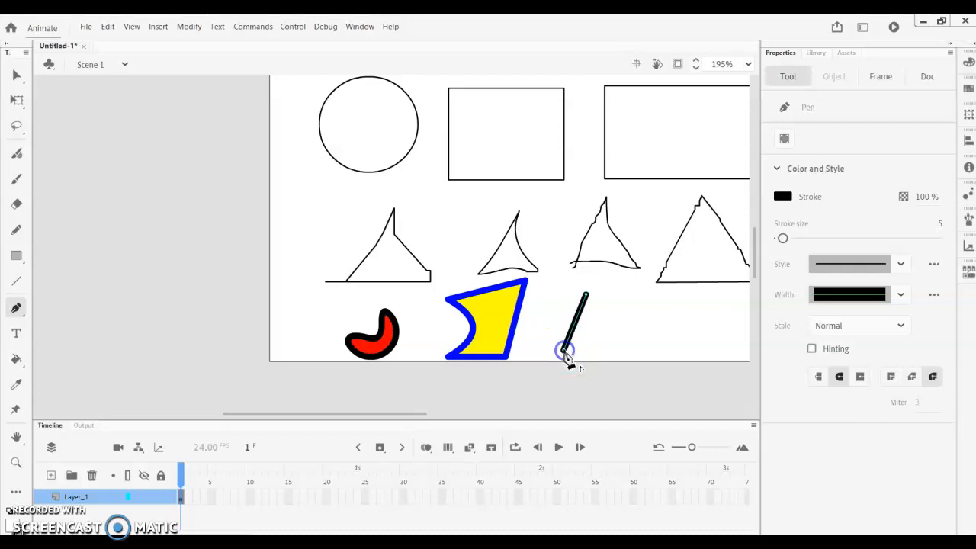
click(638, 350)
click(586, 295)
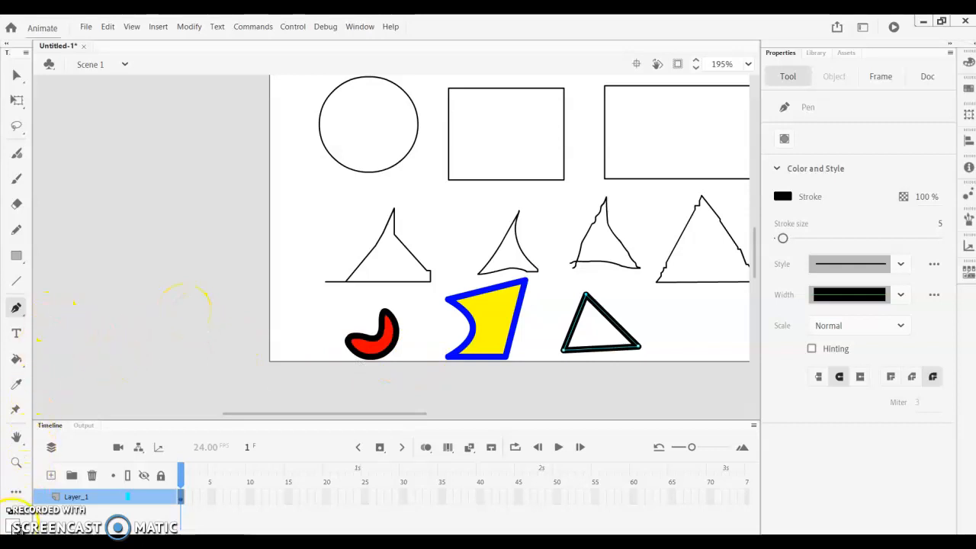
- Set the fill color to green and fill the Pen-drawn triangle with the Paint Bucket tool
click(13, 526)
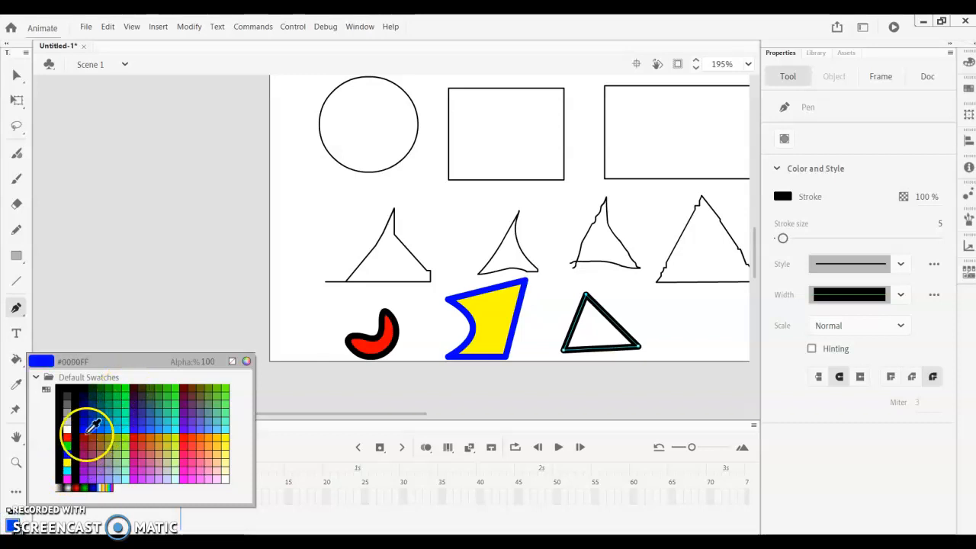
click(65, 446)
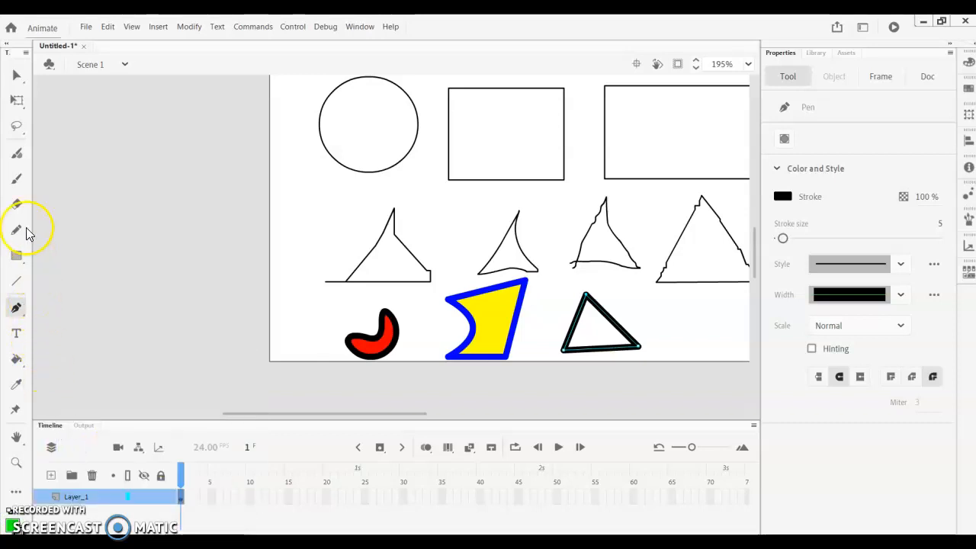
click(15, 363)
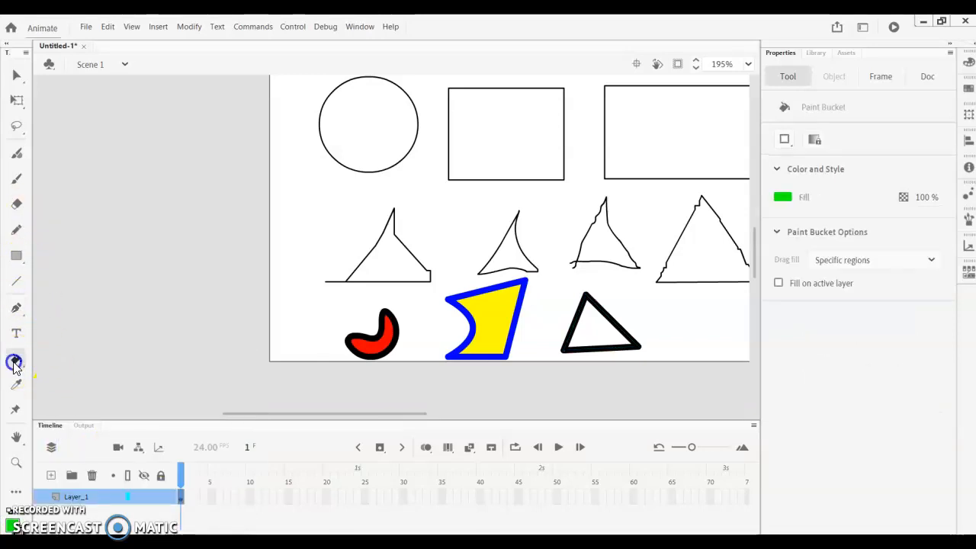
click(20, 368)
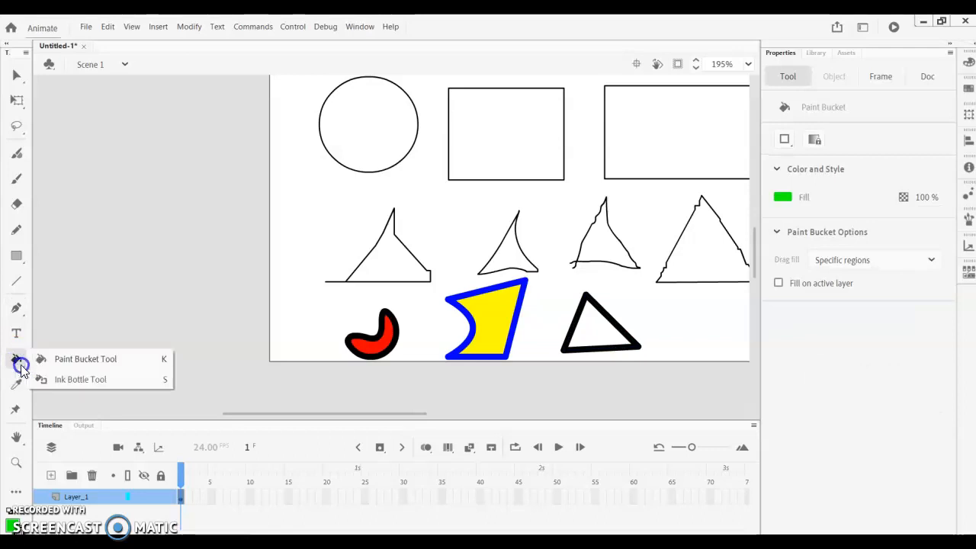
click(21, 366)
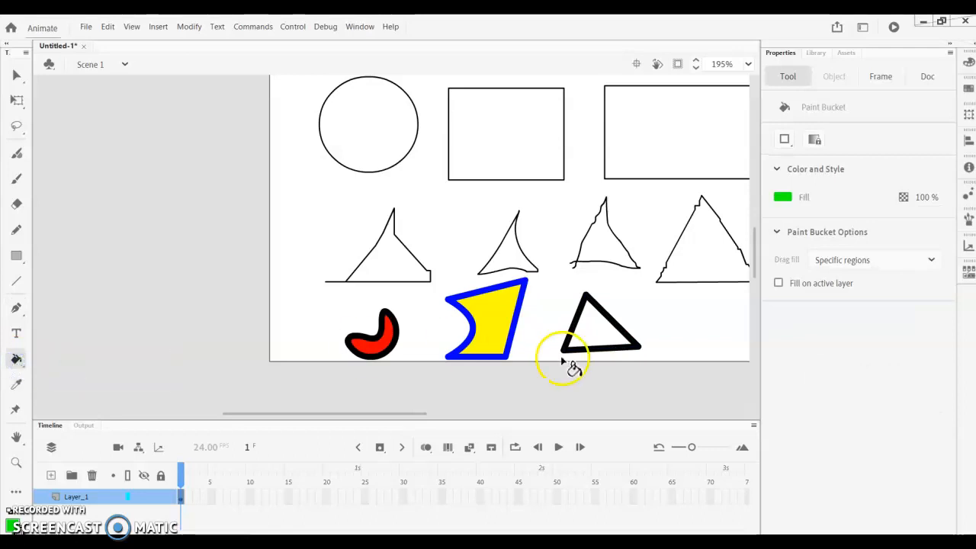
click(580, 338)
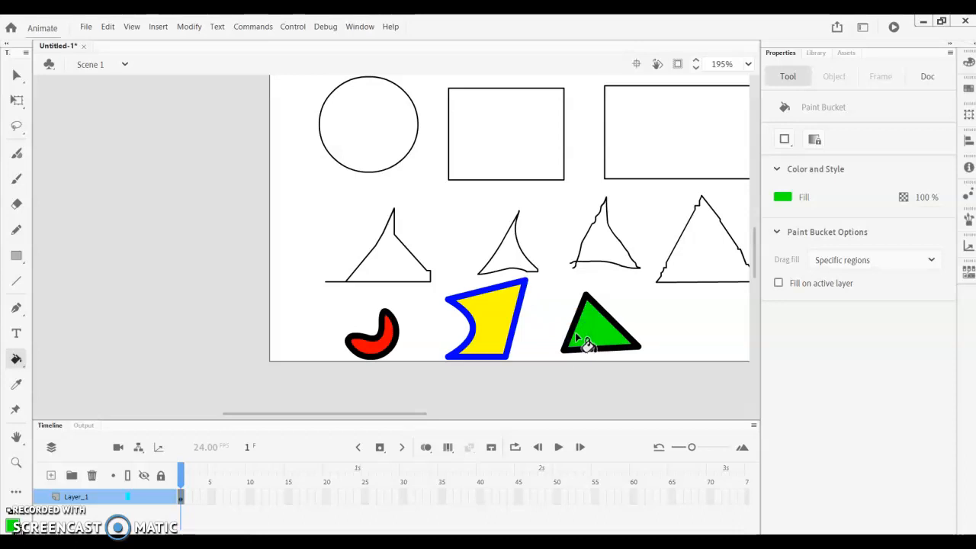
- Curve the green triangle's right edge inward with the Selection tool and undo the reshaping
click(17, 76)
drag(595, 308, 601, 339)
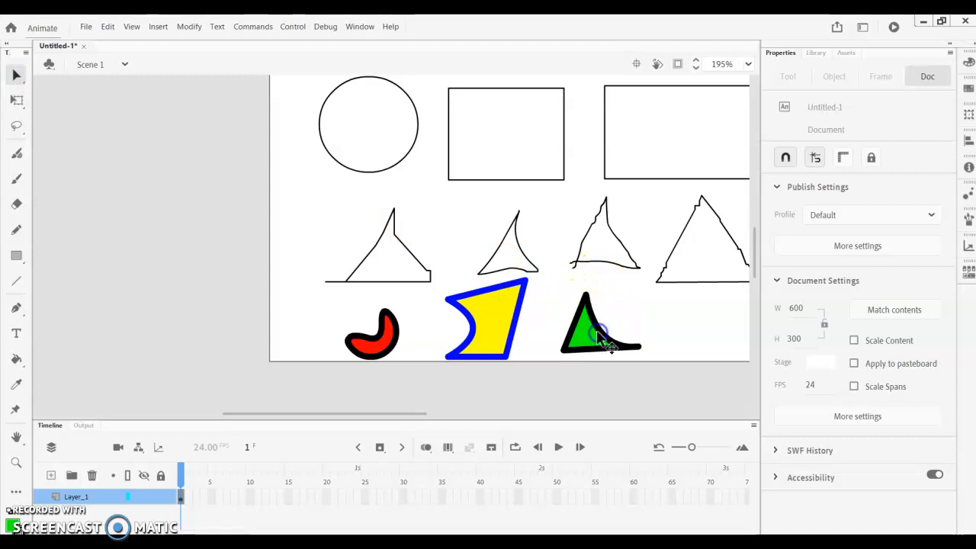
click(104, 28)
click(110, 38)
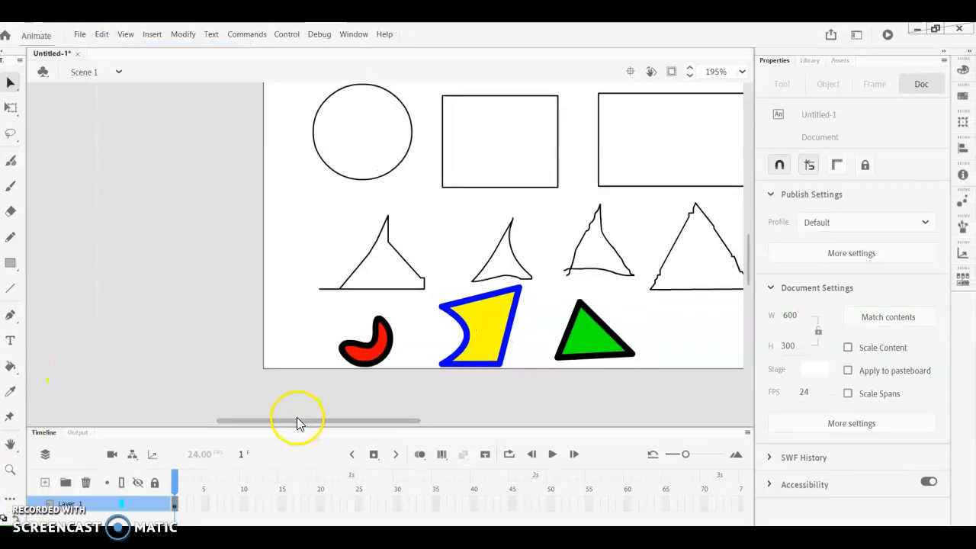
- Open Snipping Tool and capture a rectangular snip of the Animate stage area showing all the drawn shapes
drag(306, 413, 361, 412)
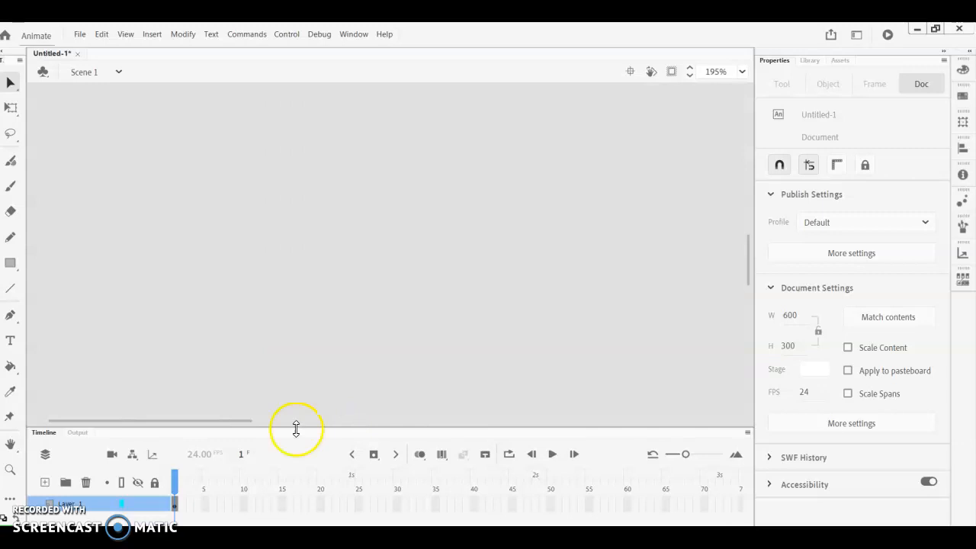
mouse_move(226, 422)
mouse_down()
mouse_move(327, 405)
mouse_move(457, 401)
mouse_up()
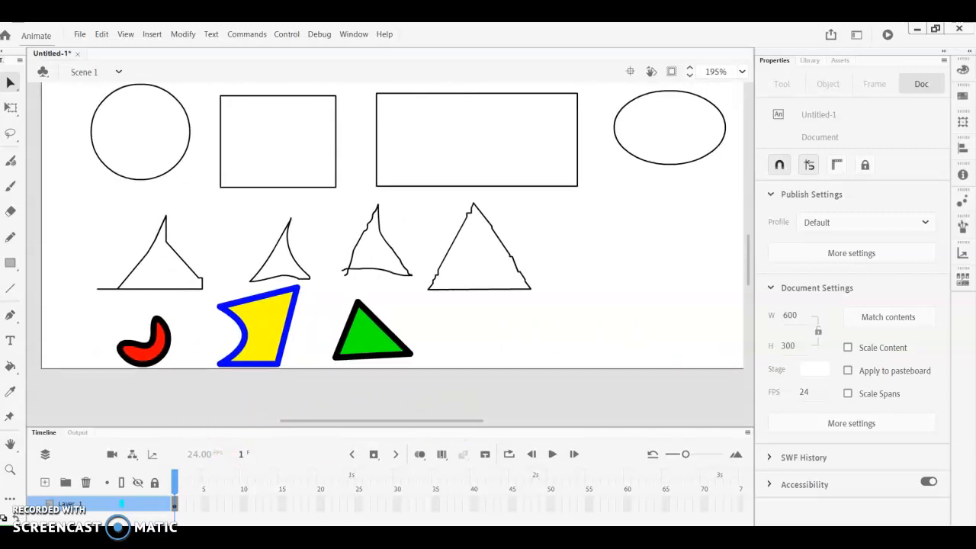
key(super)
text(sni)
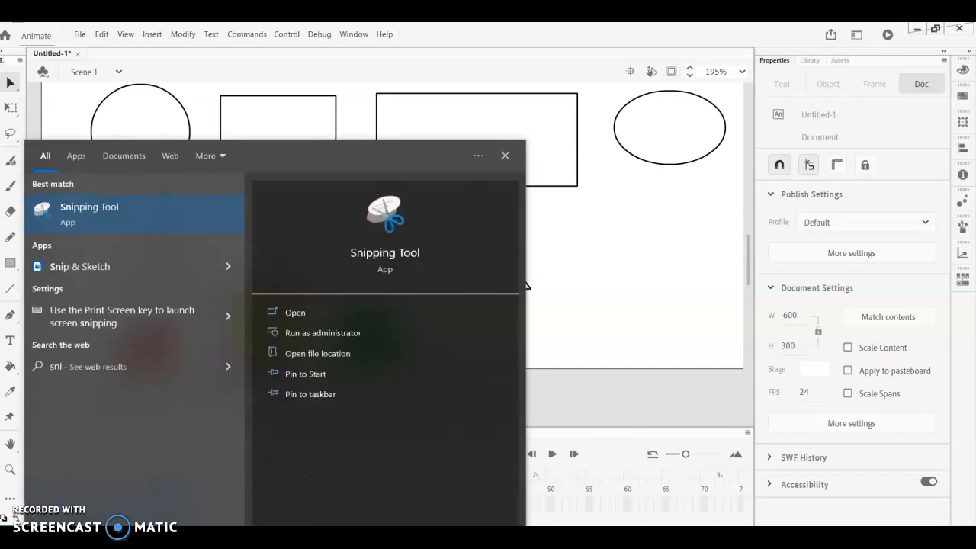
click(100, 214)
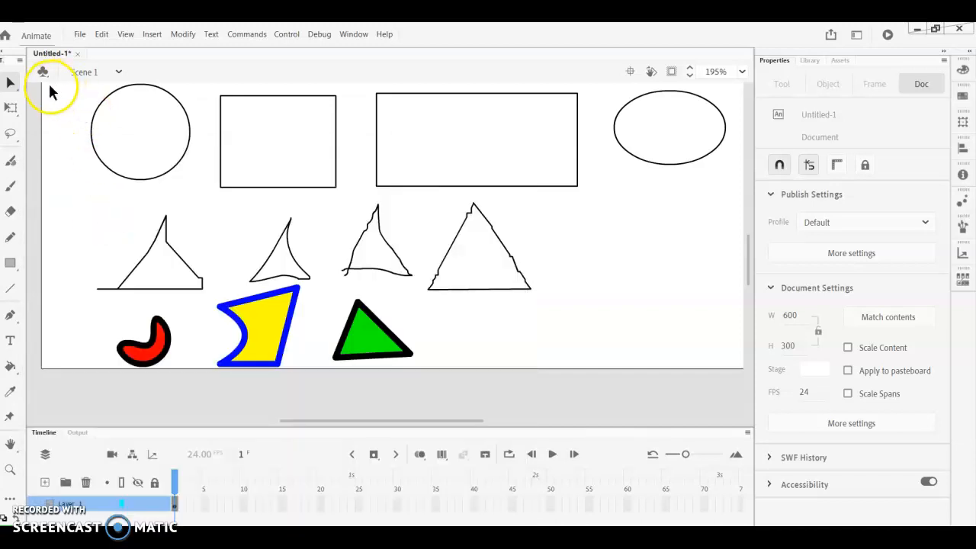
click(573, 195)
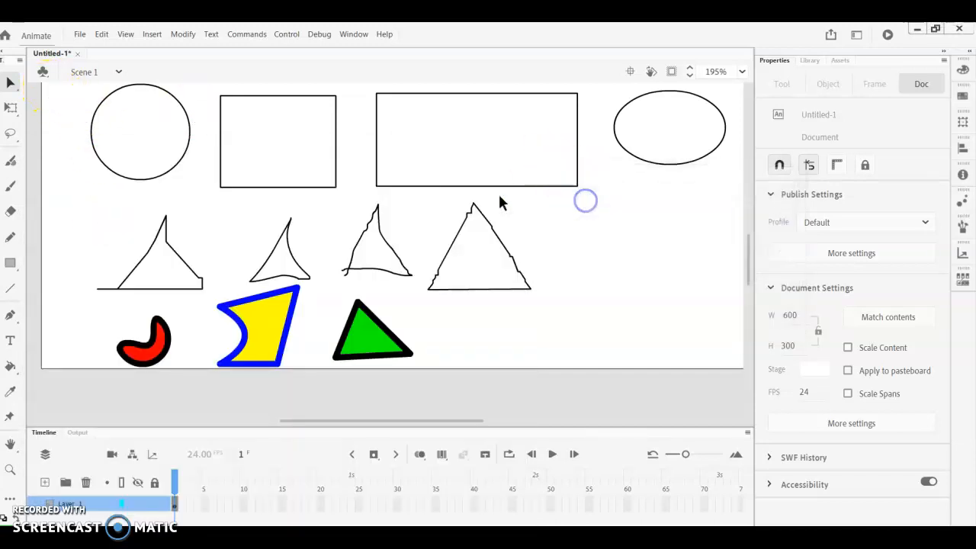
drag(64, 80, 738, 423)
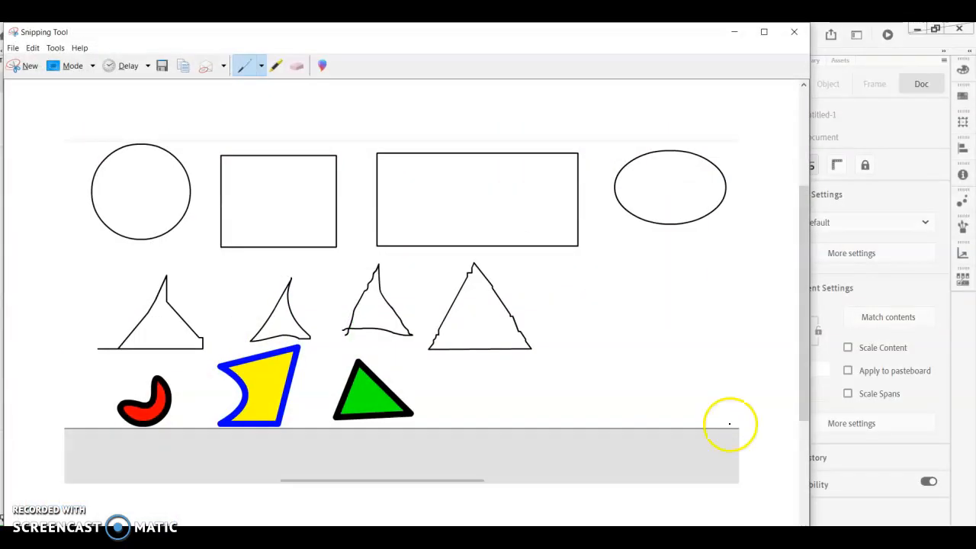
- Copy the snip, switch to the "Animate Lesson 1" Google Slides presentation in Chrome and paste it onto the blank slide
right_click(462, 323)
click(485, 343)
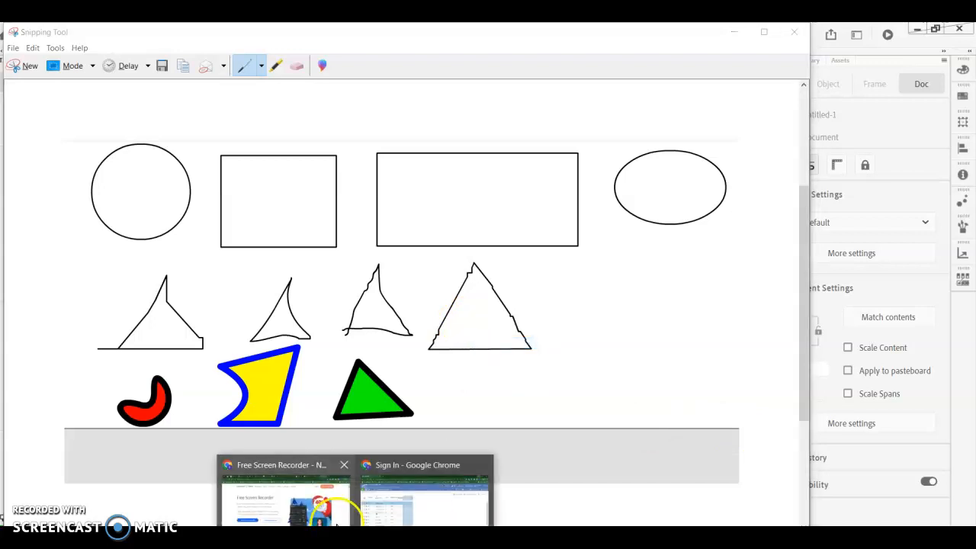
click(324, 495)
click(588, 32)
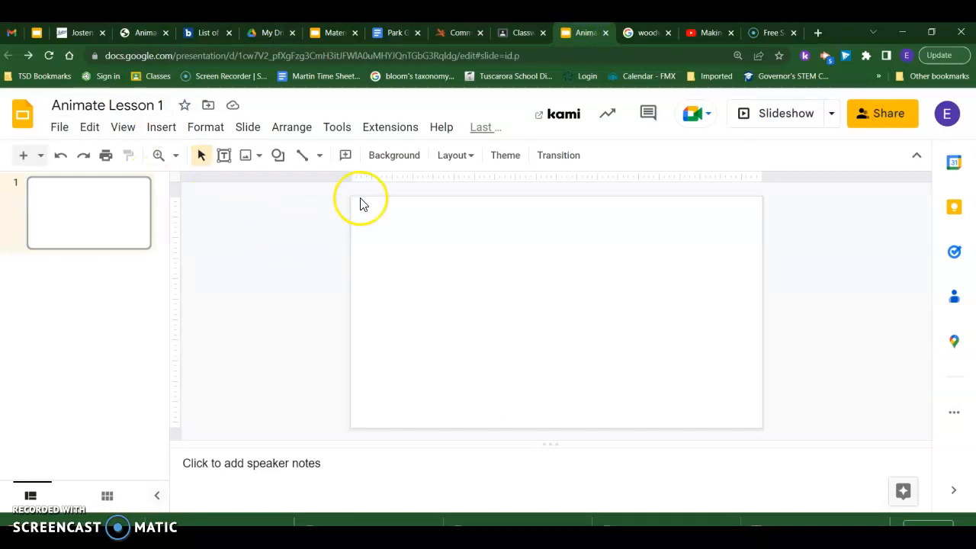
key(ctrl+v)
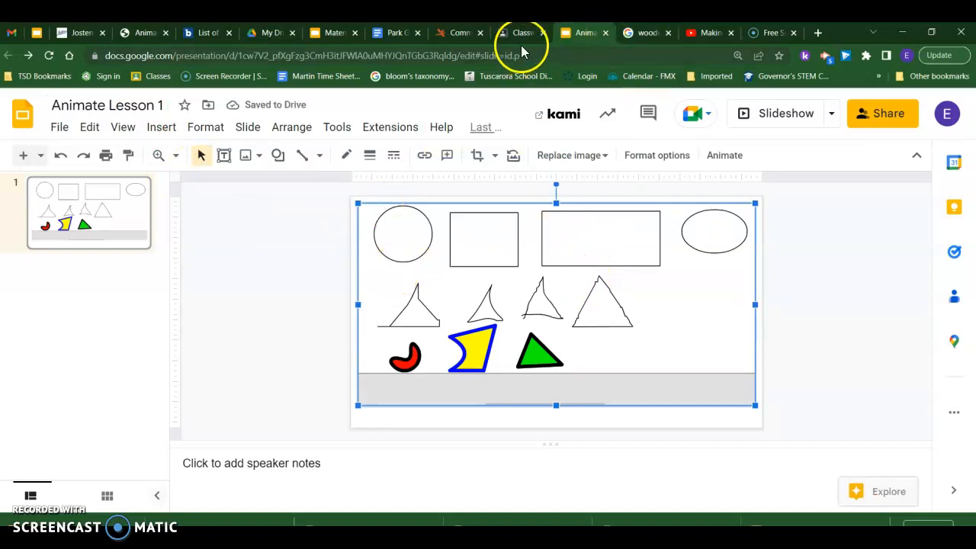
mouse_move(522, 38)
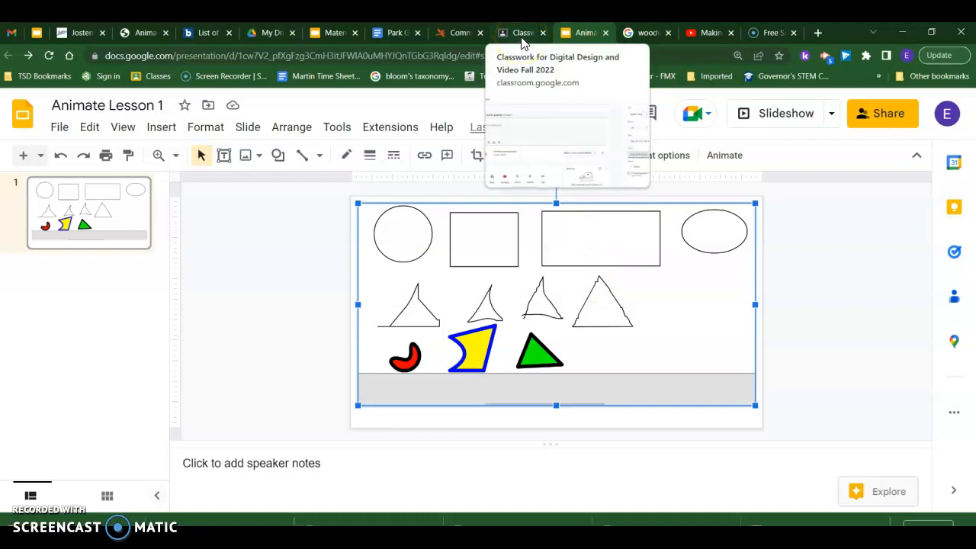